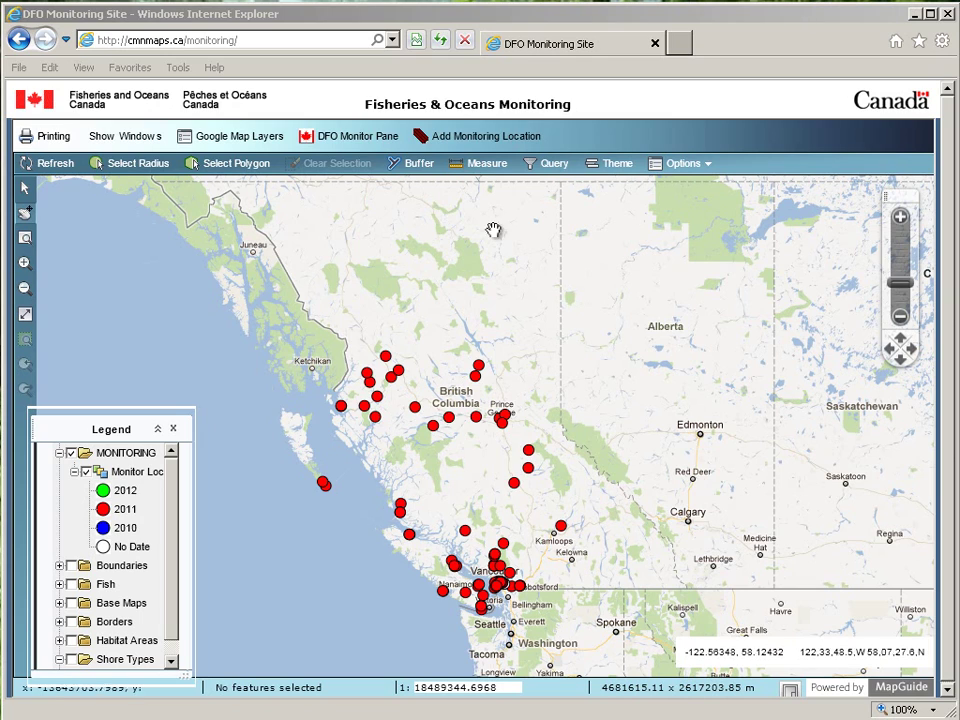
# Log back in with the saved username and open the blank Monitoring 'Add new record' form
pyautogui.click(481, 144)
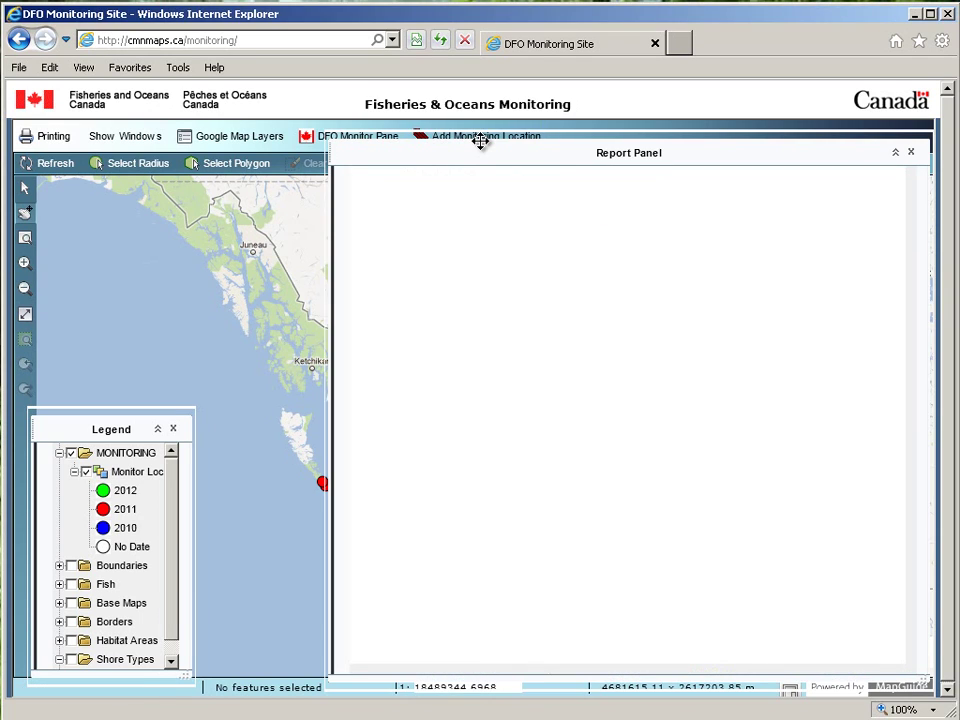
pyautogui.doubleClick(597, 268)
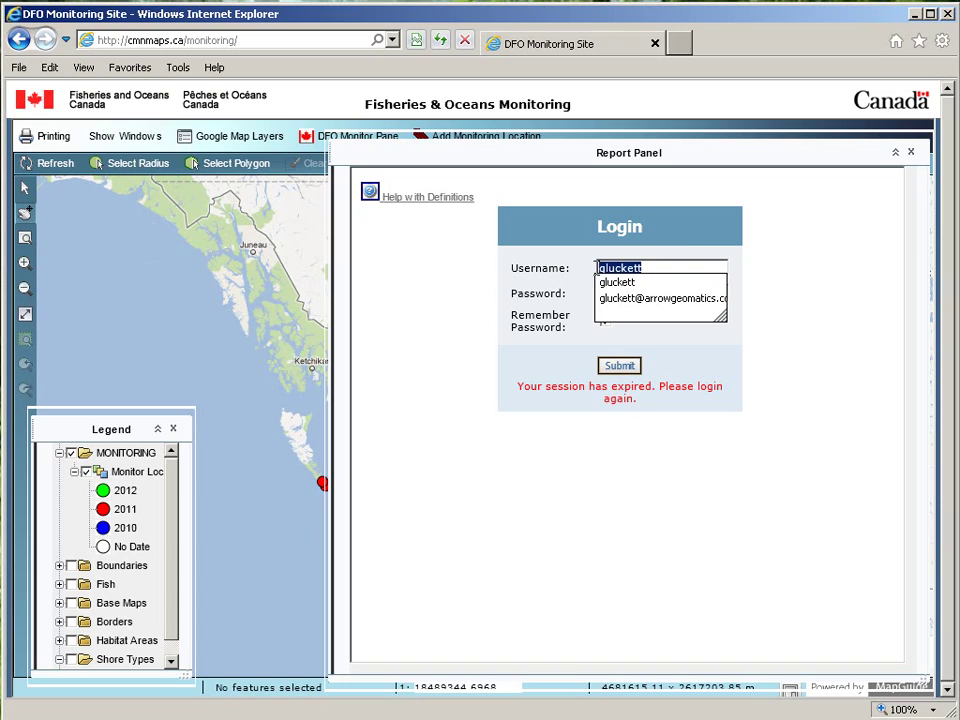
pyautogui.click(686, 248)
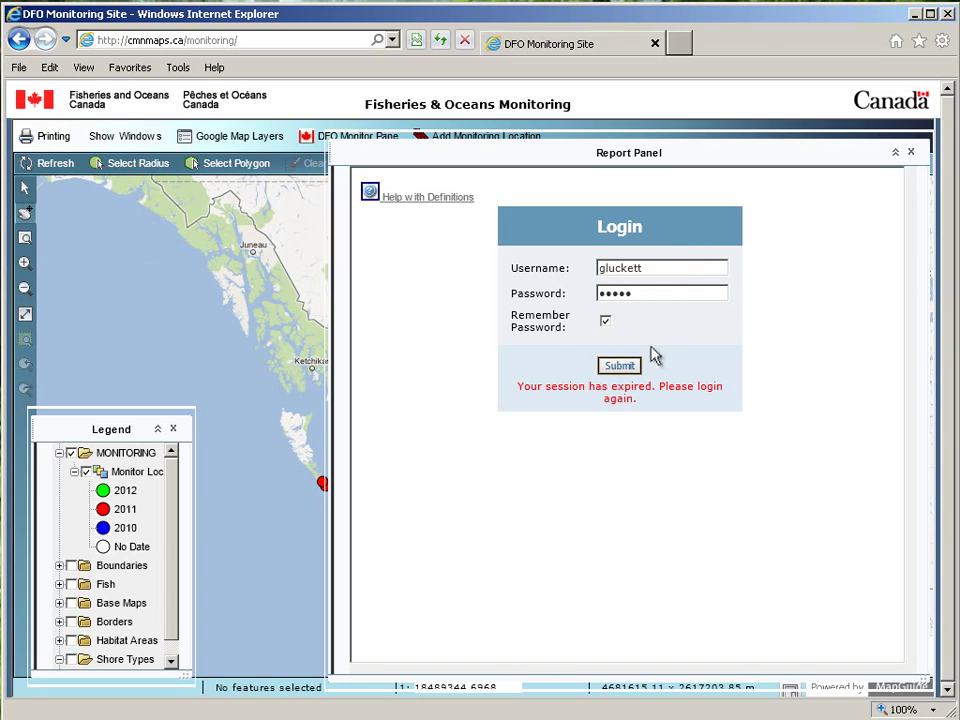
pyautogui.click(620, 367)
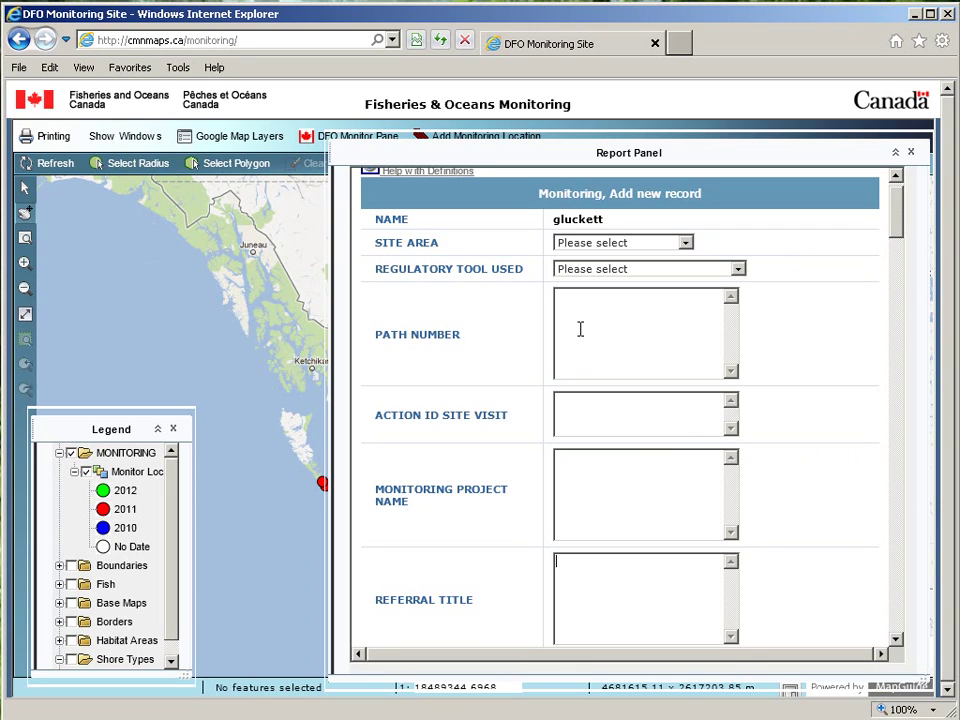
# Set Site Area to South Coast and Regulatory Tool Used to Best Management Practice
pyautogui.click(594, 244)
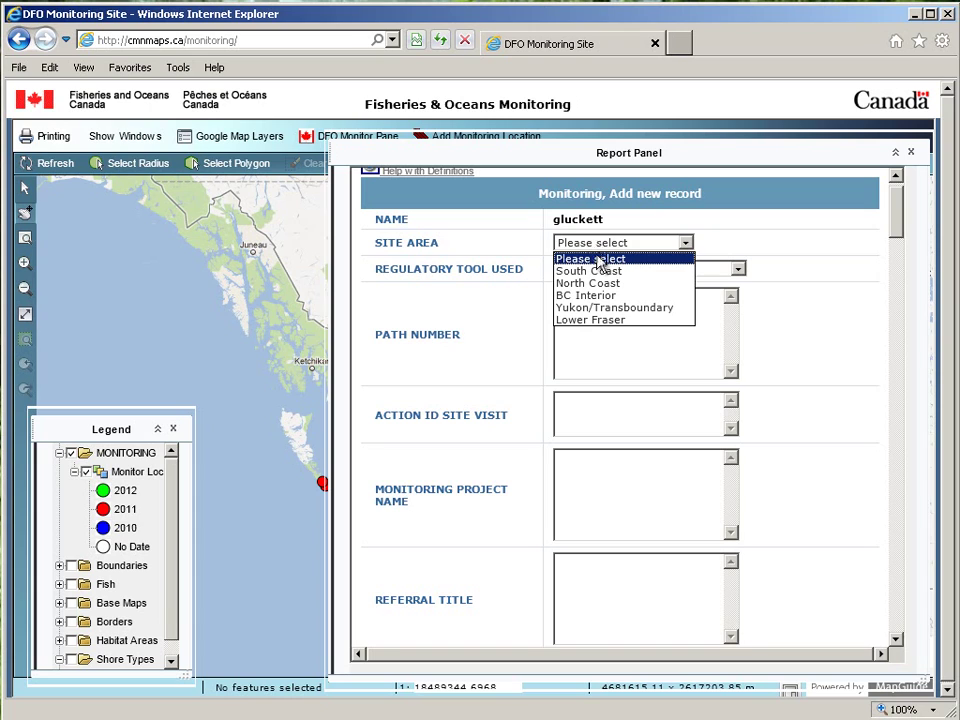
pyautogui.click(596, 271)
pyautogui.click(603, 271)
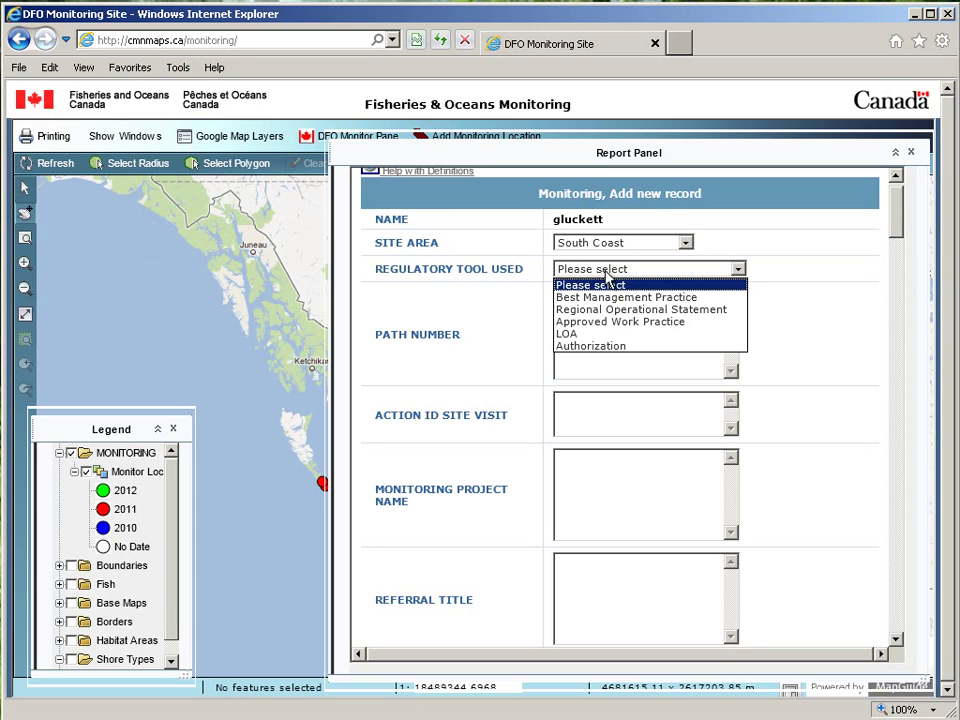
pyautogui.click(613, 297)
# Move down past the path number and project name fields, then collapse the form to show the map
pyautogui.click(604, 324)
pyautogui.scroll(-1, 605, 340)
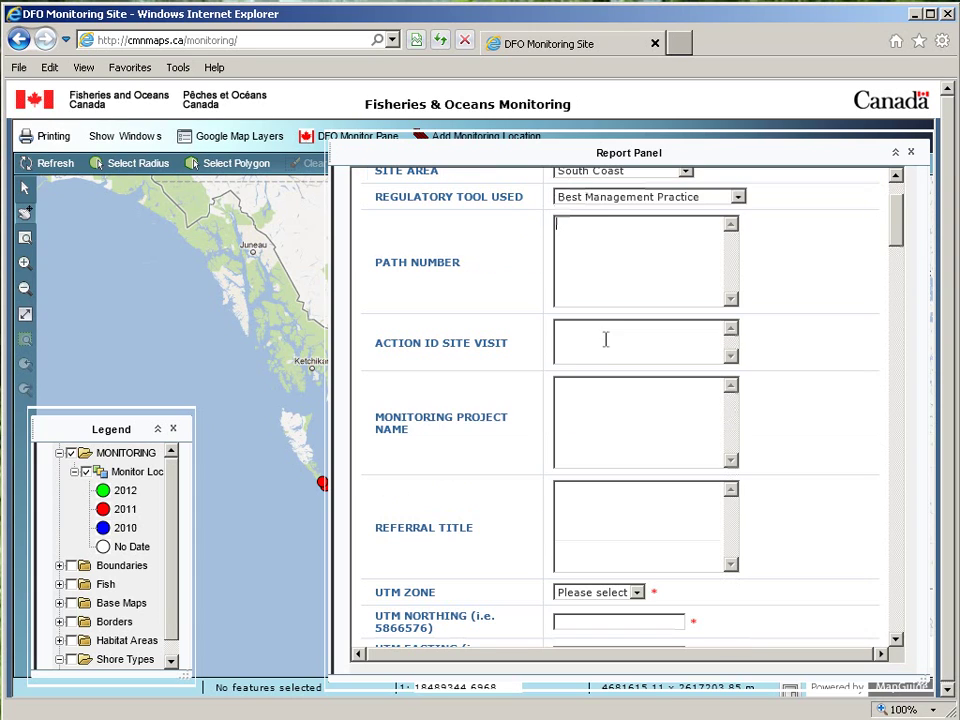
pyautogui.scroll(-1, 599, 357)
pyautogui.click(599, 357)
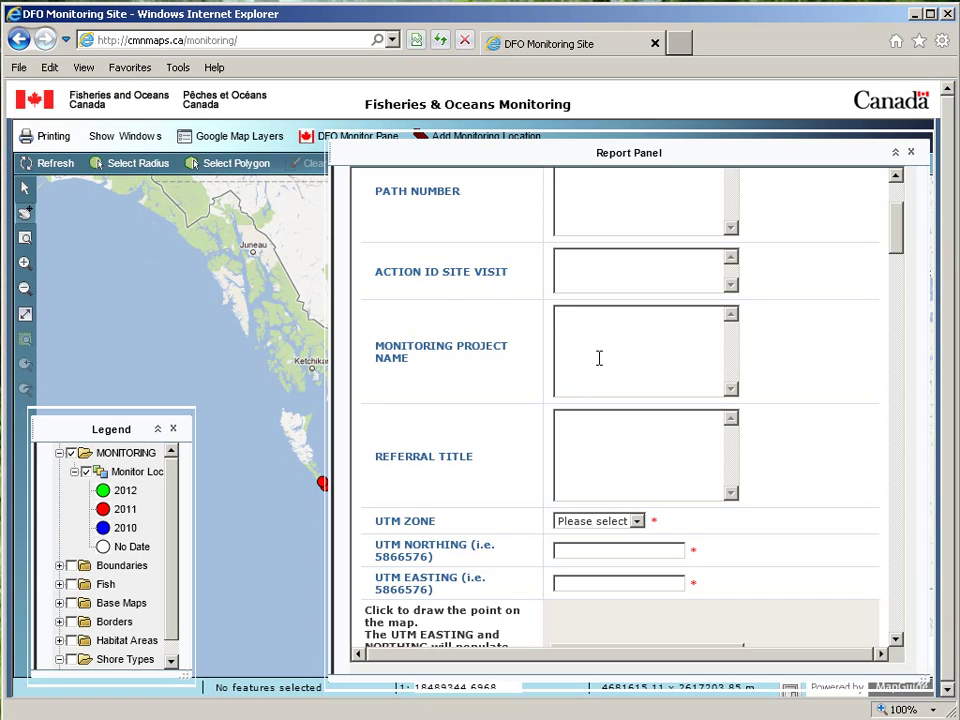
pyautogui.scroll(-1, 597, 380)
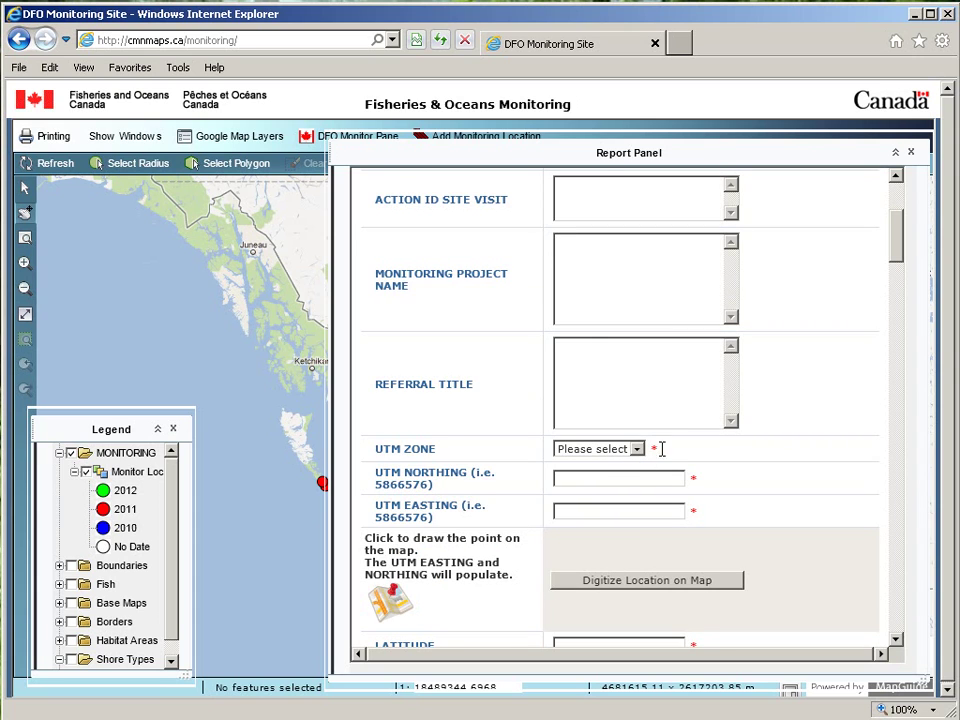
pyautogui.scroll(-1, 670, 445)
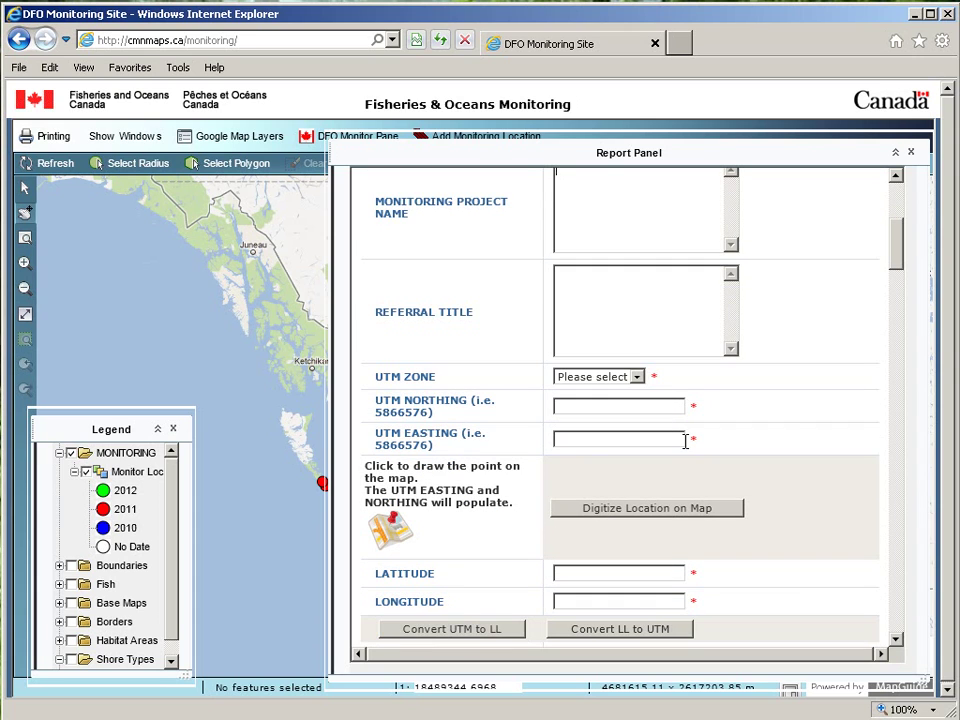
pyautogui.click(895, 153)
# Zoom and pan the map in to downtown Powell River, then bring the new-record form back
pyautogui.scroll(2, 542, 582)
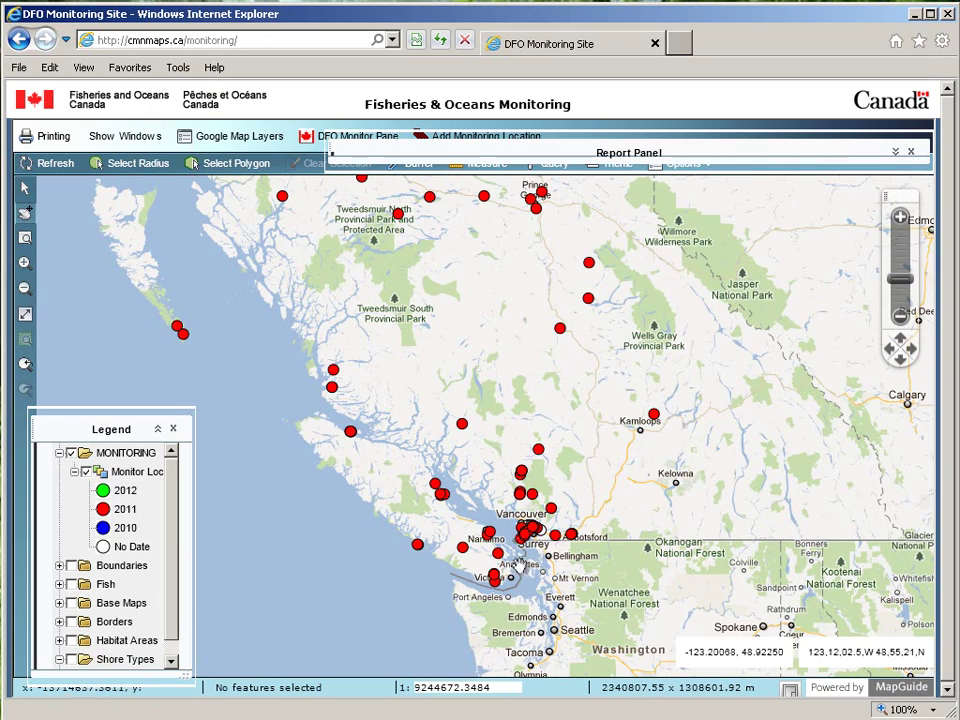
pyautogui.scroll(4, 516, 519)
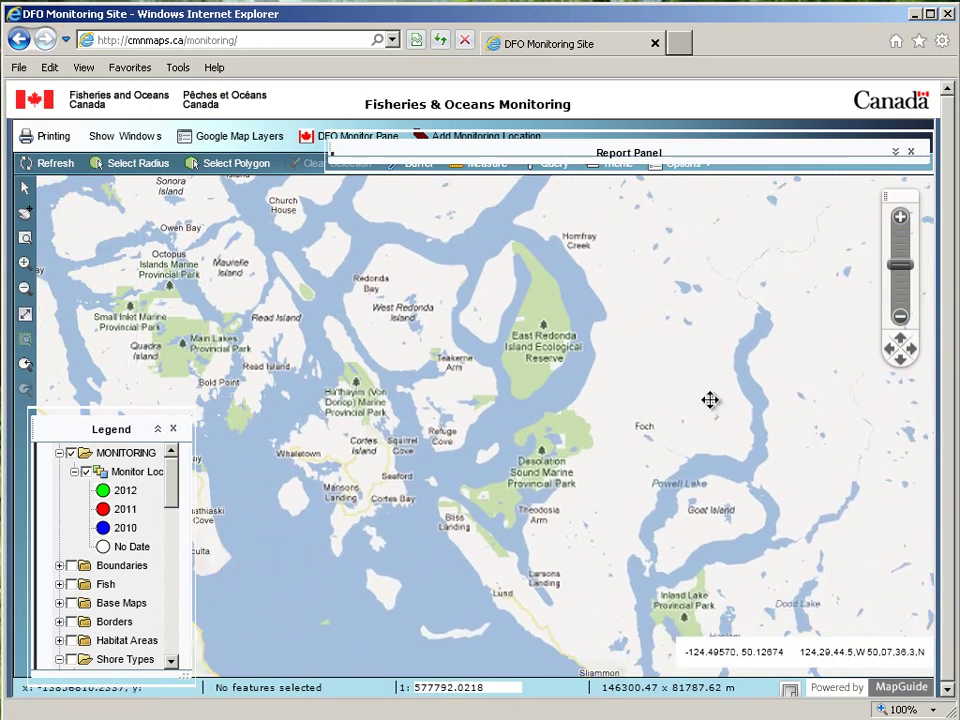
pyautogui.moveTo(709, 401); pyautogui.dragTo(726, 381)
pyautogui.moveTo(699, 480); pyautogui.dragTo(572, 339)
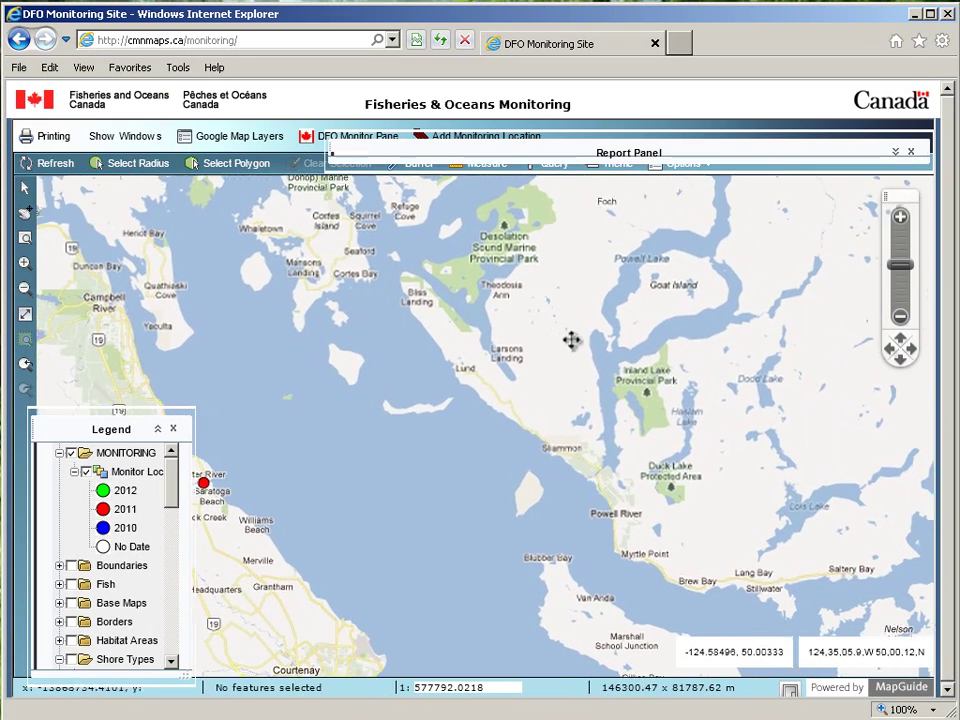
pyautogui.moveTo(612, 493); pyautogui.dragTo(521, 471)
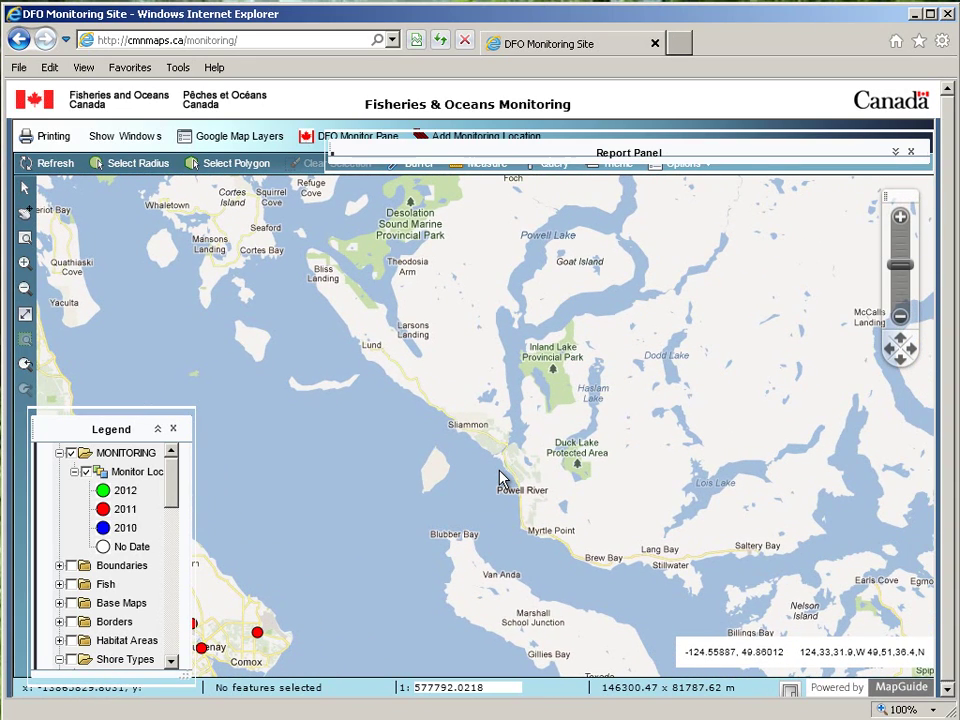
pyautogui.scroll(1, 505, 466)
pyautogui.scroll(2, 510, 457)
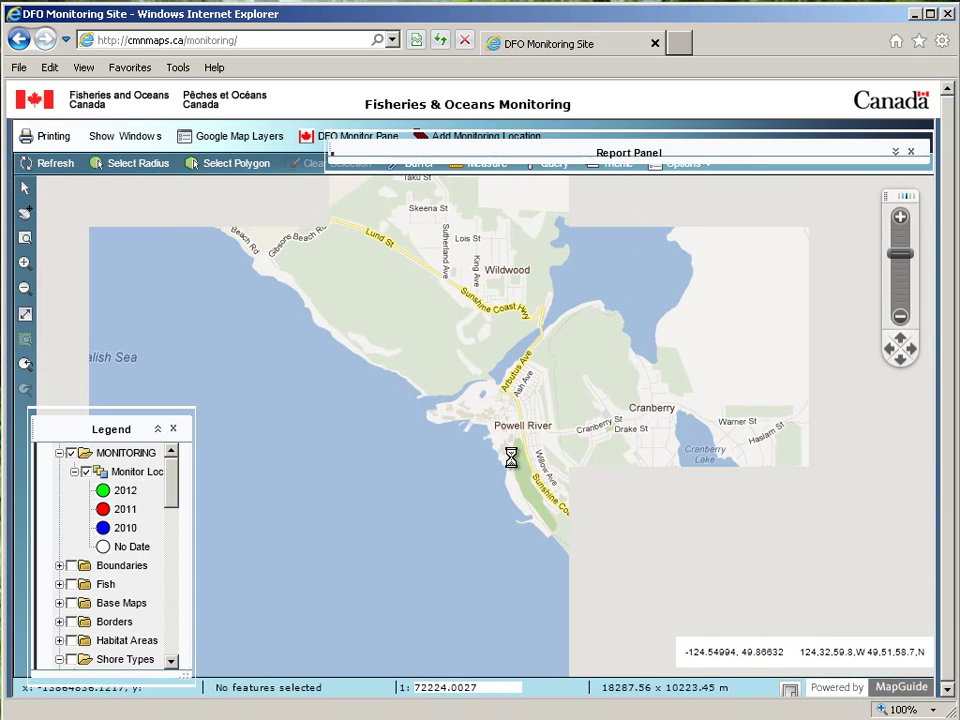
pyautogui.moveTo(527, 414); pyautogui.dragTo(549, 441)
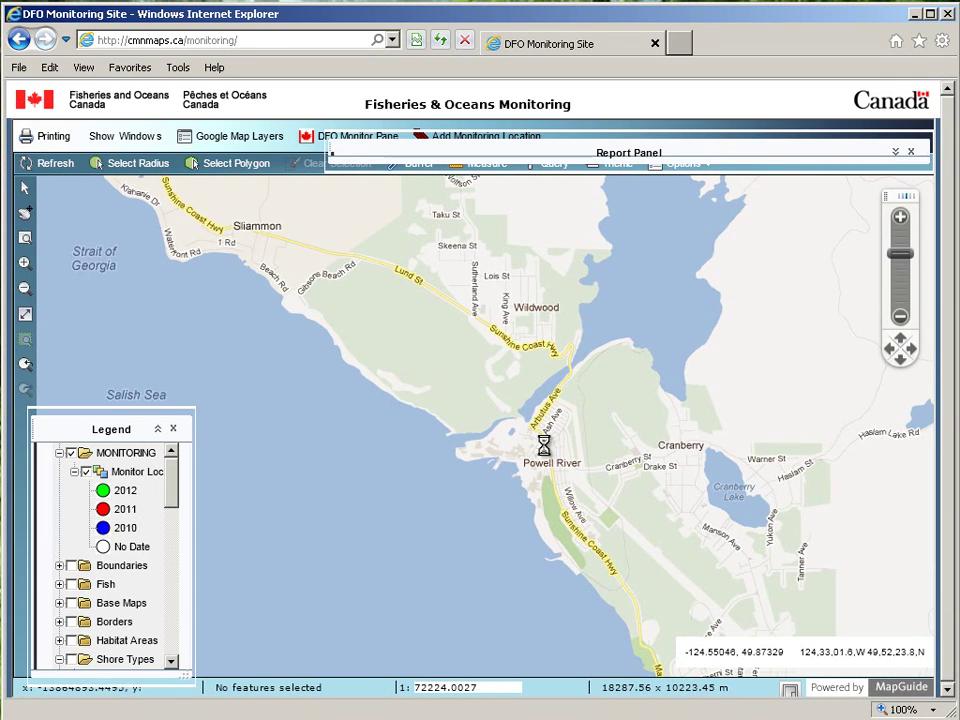
pyautogui.scroll(1, 542, 447)
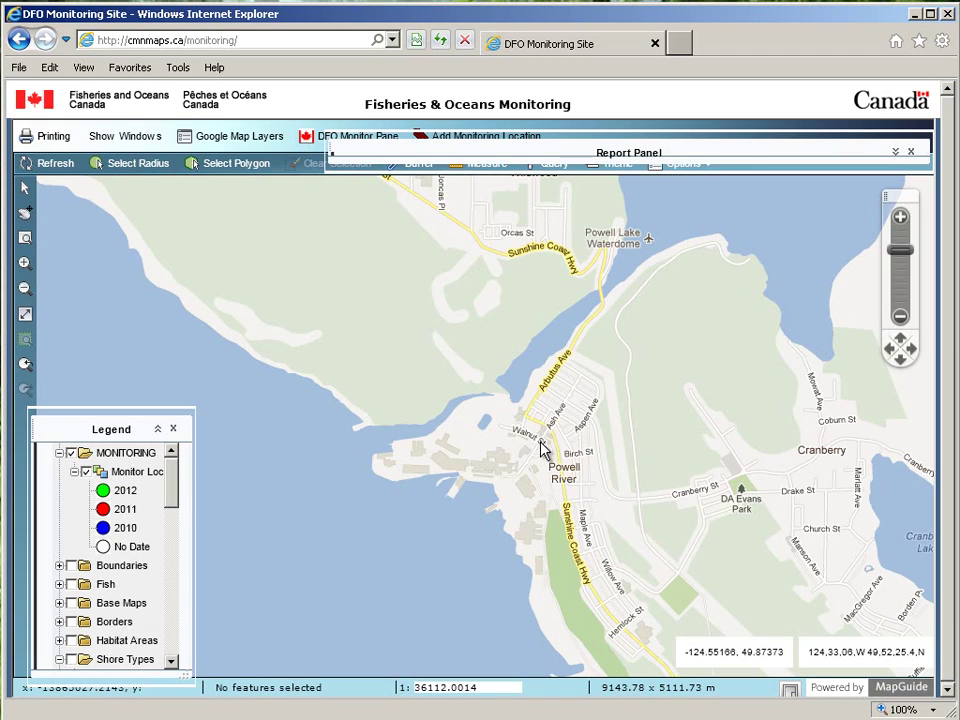
pyautogui.moveTo(583, 446); pyautogui.dragTo(567, 372)
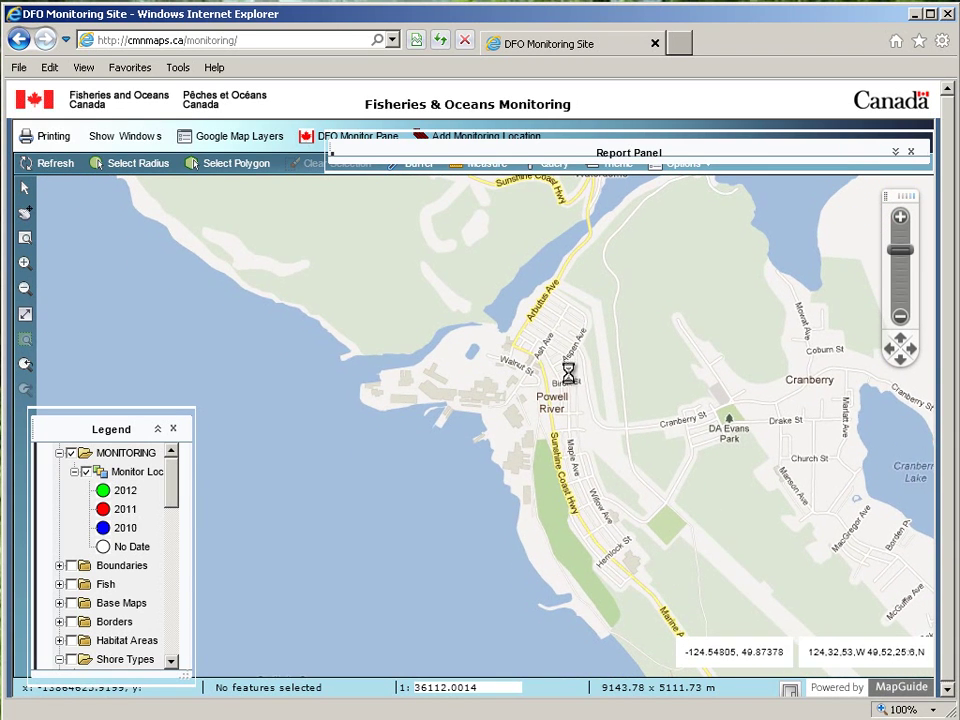
pyautogui.click(895, 152)
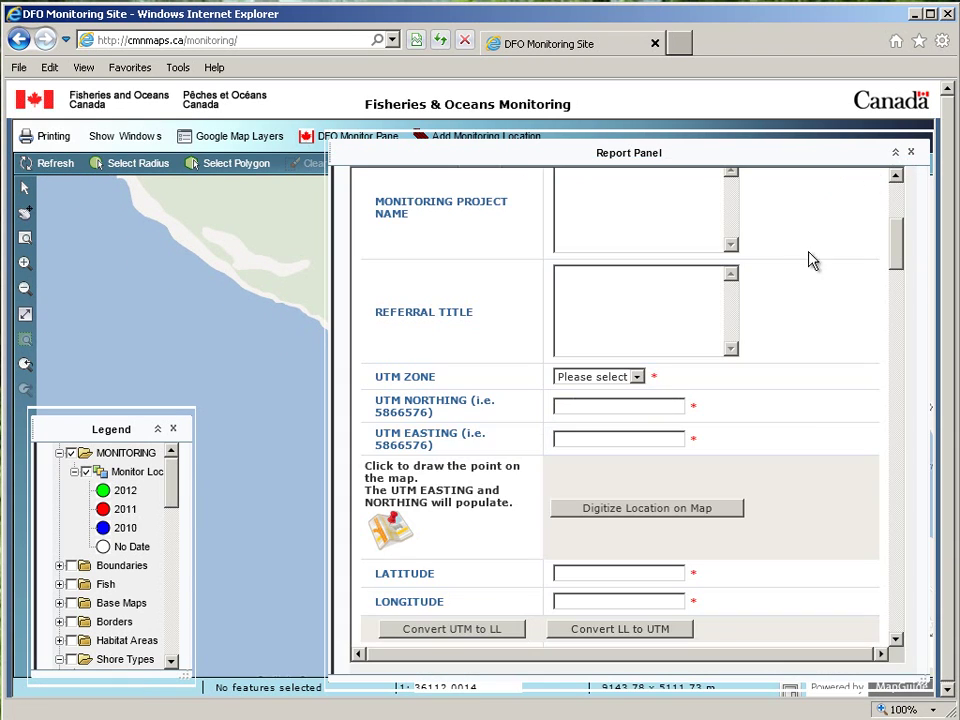
# Choose UTM zone 10, digitize the site point in south Powell River, and select the northing and easting values
pyautogui.click(639, 378)
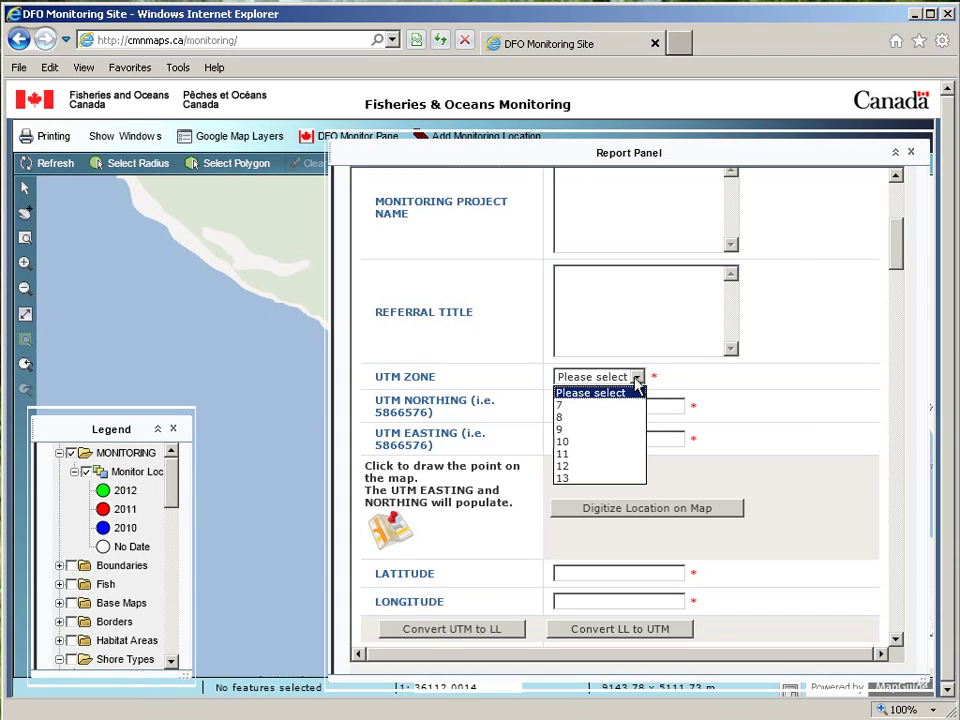
pyautogui.click(567, 440)
pyautogui.click(608, 511)
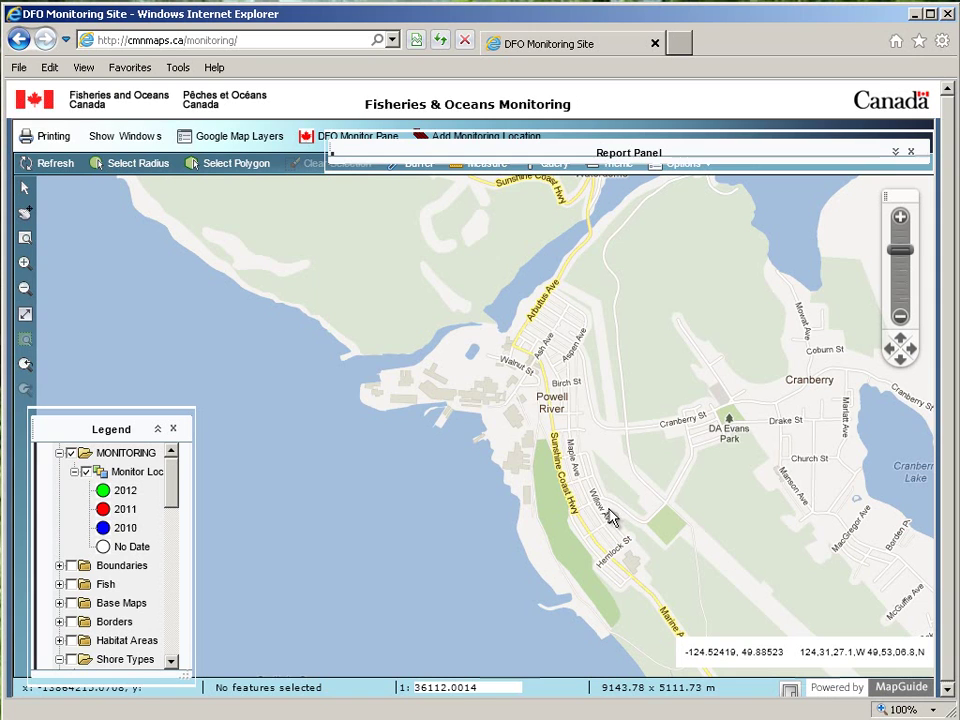
pyautogui.click(365, 399)
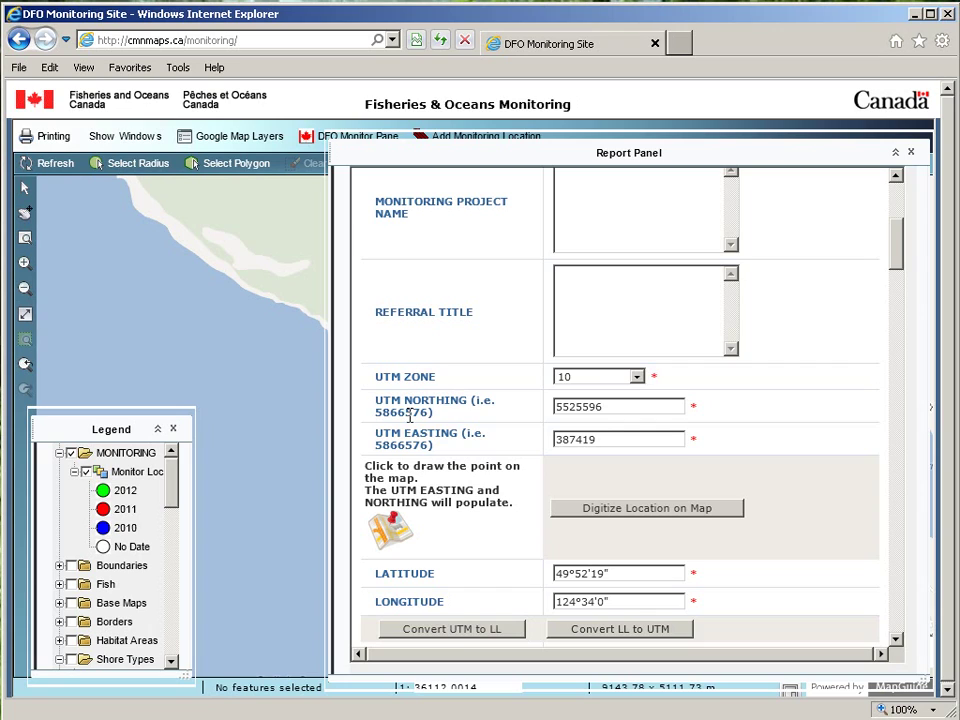
pyautogui.moveTo(605, 411); pyautogui.dragTo(558, 407)
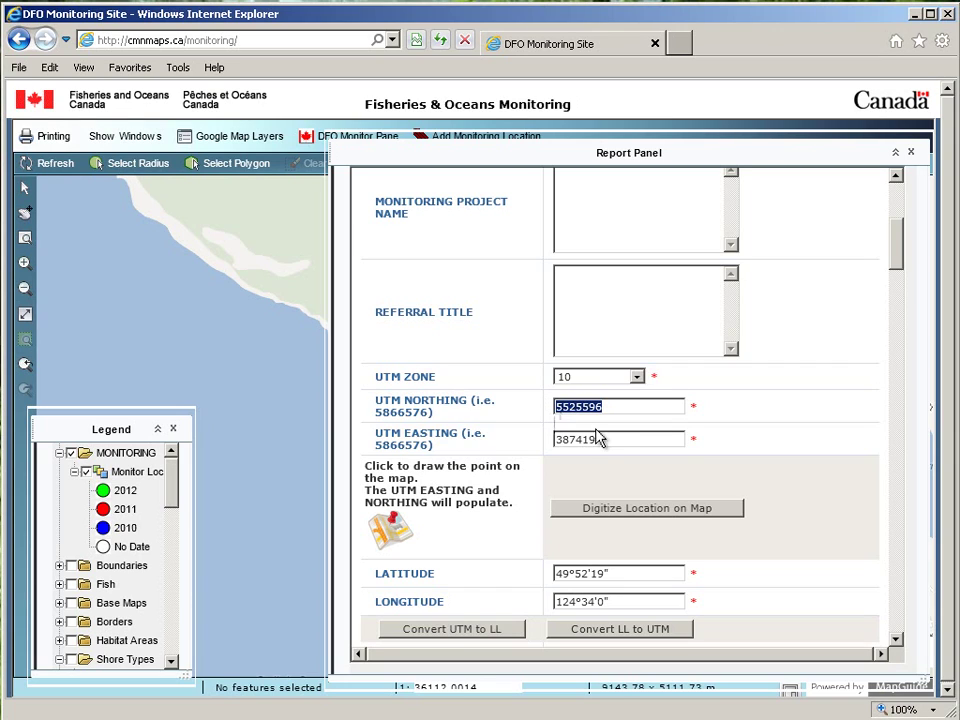
pyautogui.moveTo(607, 437); pyautogui.dragTo(557, 443)
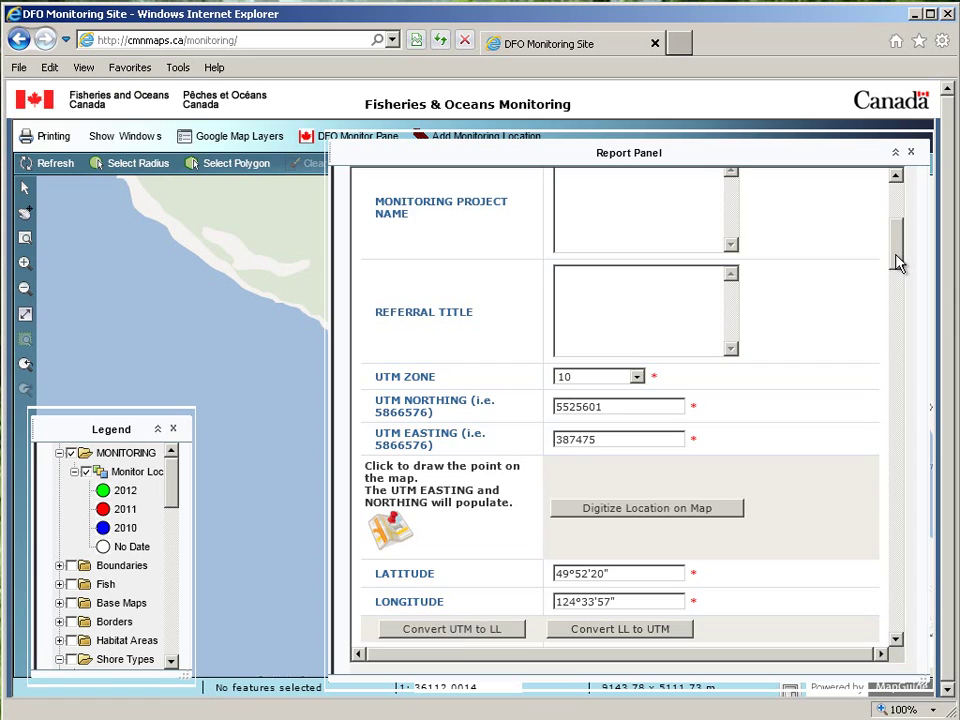
# Set the site visit date to today, January 2, 2012, from the calendar
pyautogui.moveTo(898, 268); pyautogui.dragTo(898, 283)
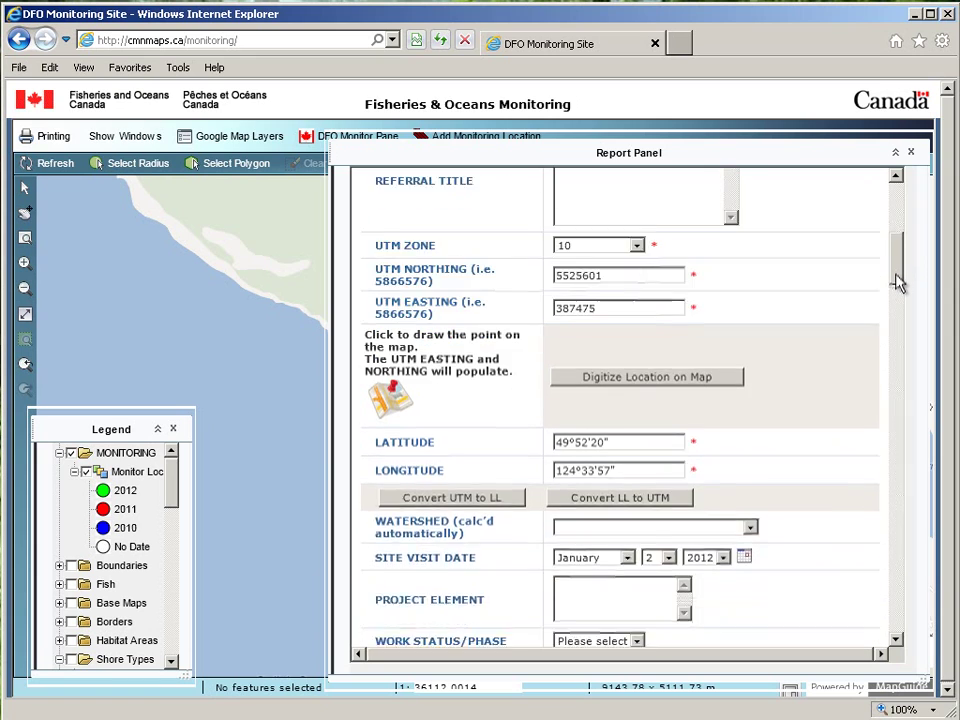
pyautogui.scroll(-2, 710, 370)
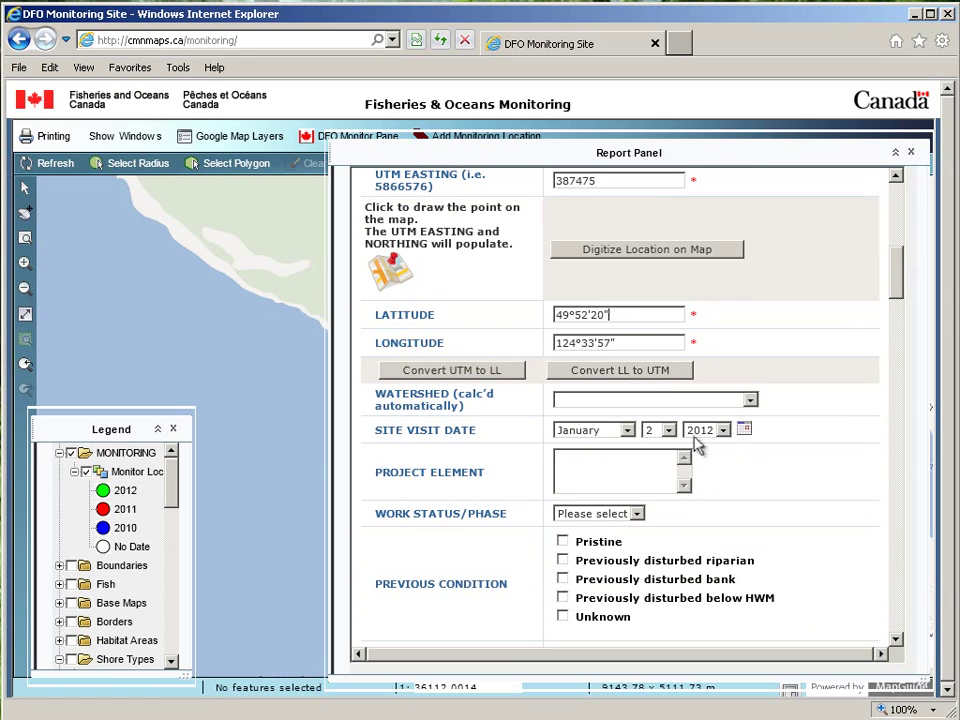
pyautogui.click(744, 430)
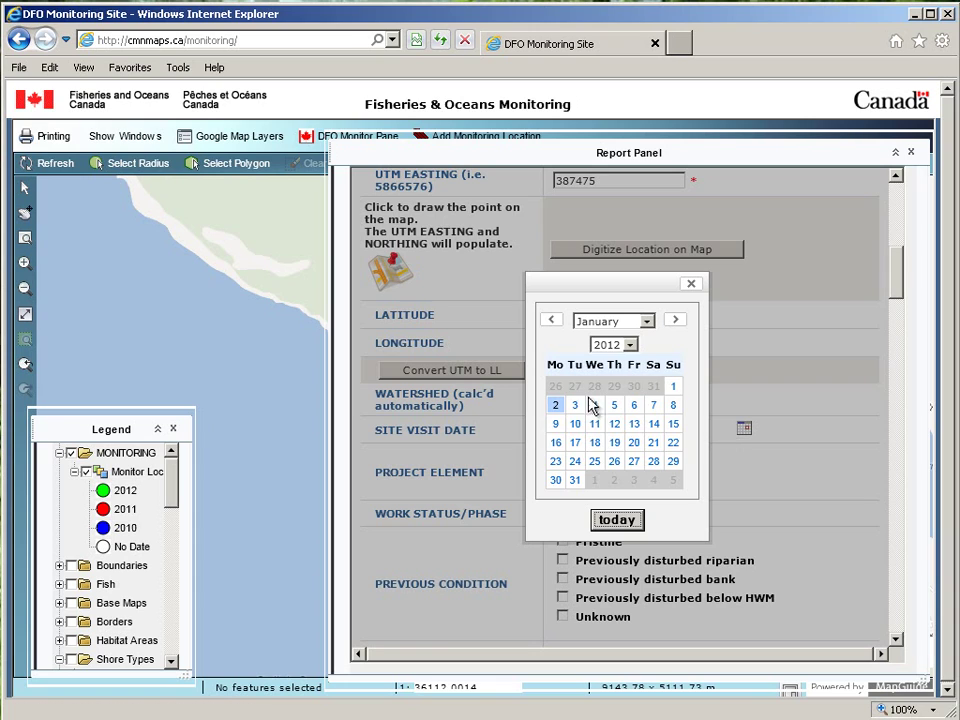
pyautogui.click(617, 519)
# Mark the previous condition as Pristine and scroll down to the habitat type tabs
pyautogui.click(663, 458)
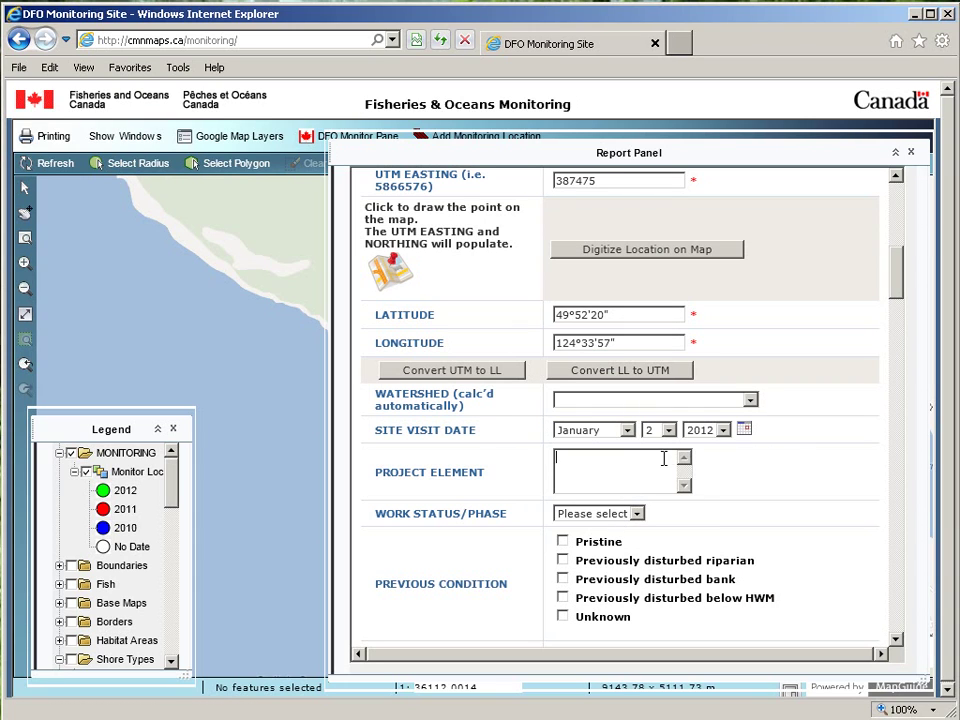
pyautogui.scroll(-1, 600, 480)
pyautogui.click(562, 468)
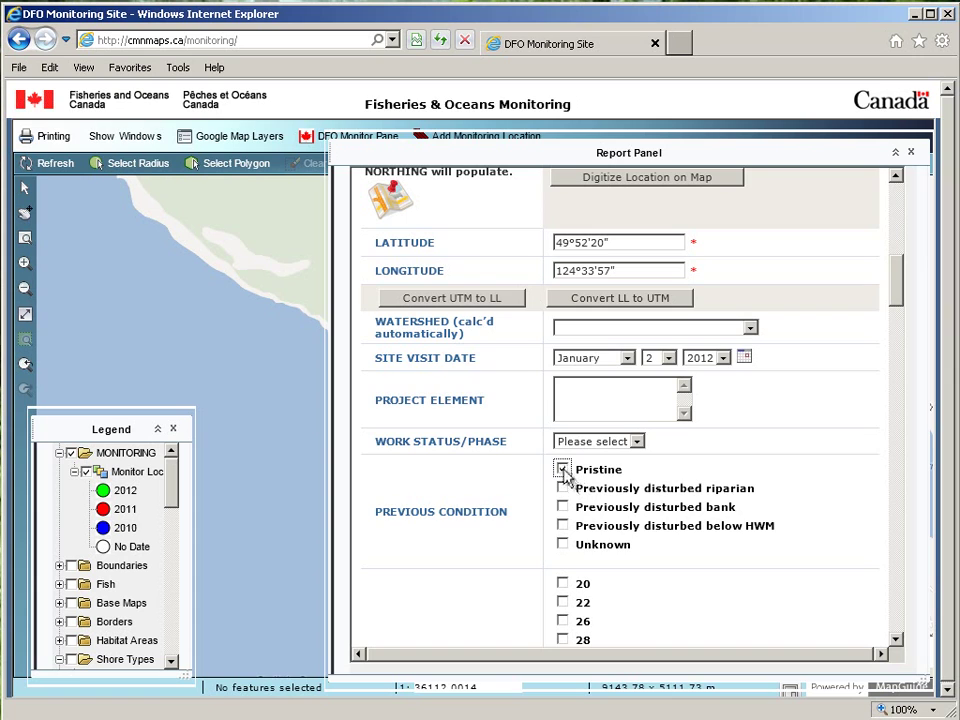
pyautogui.scroll(-2, 610, 505)
pyautogui.scroll(-3, 614, 500)
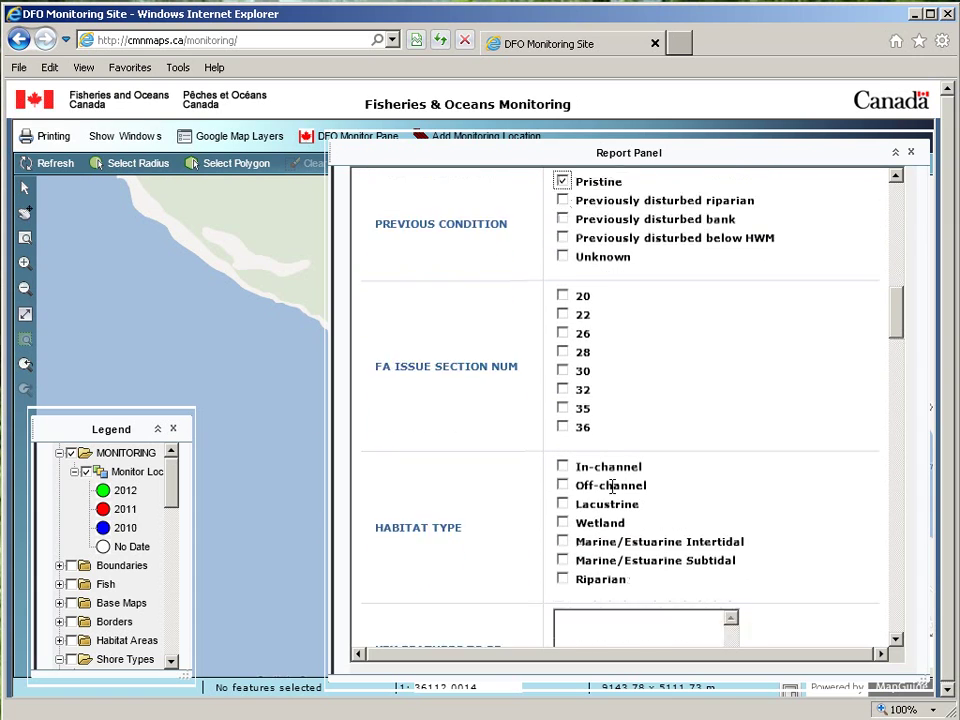
pyautogui.scroll(-1, 612, 486)
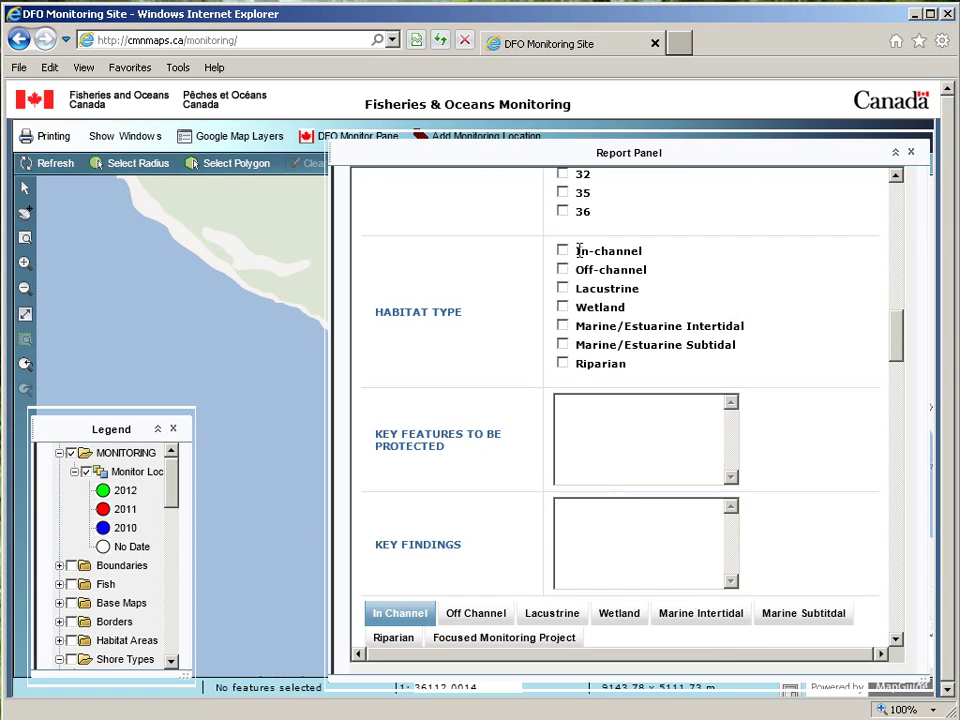
pyautogui.scroll(-1, 572, 376)
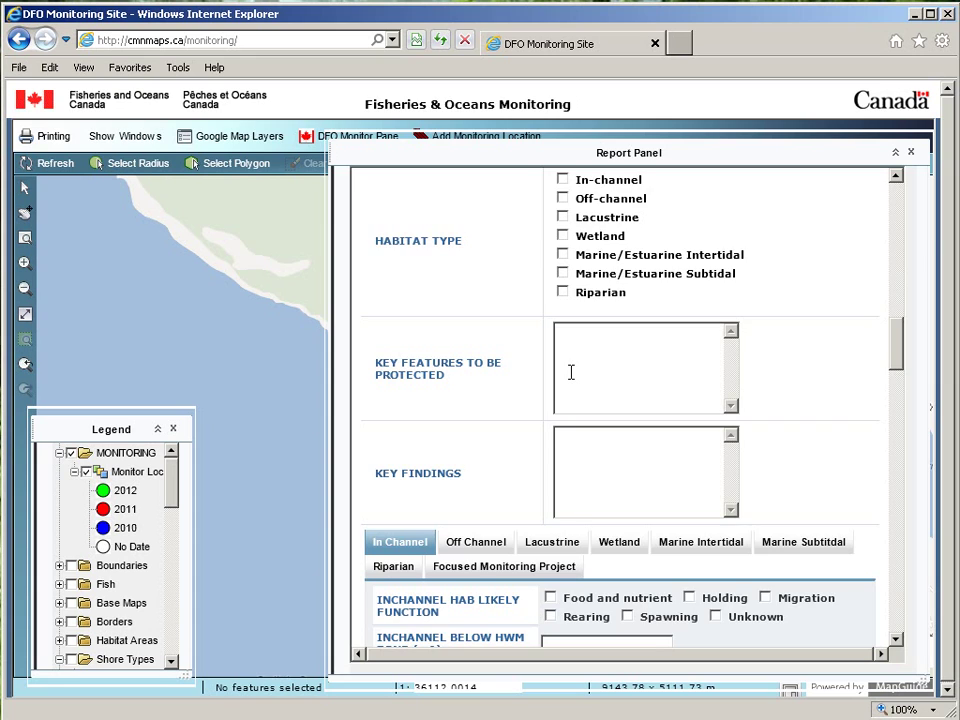
pyautogui.scroll(-4, 572, 374)
pyautogui.scroll(-1, 574, 372)
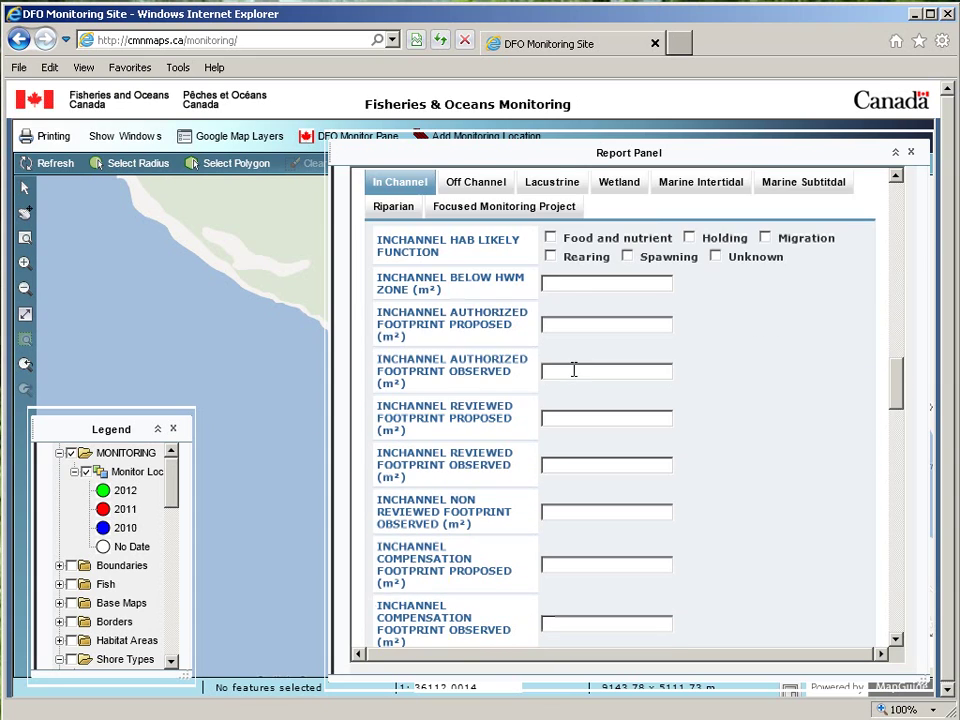
# Review the Off Channel, Lacustrine, Wetland, Marine, Riparian and Focused Monitoring Project habitat fields
pyautogui.click(468, 190)
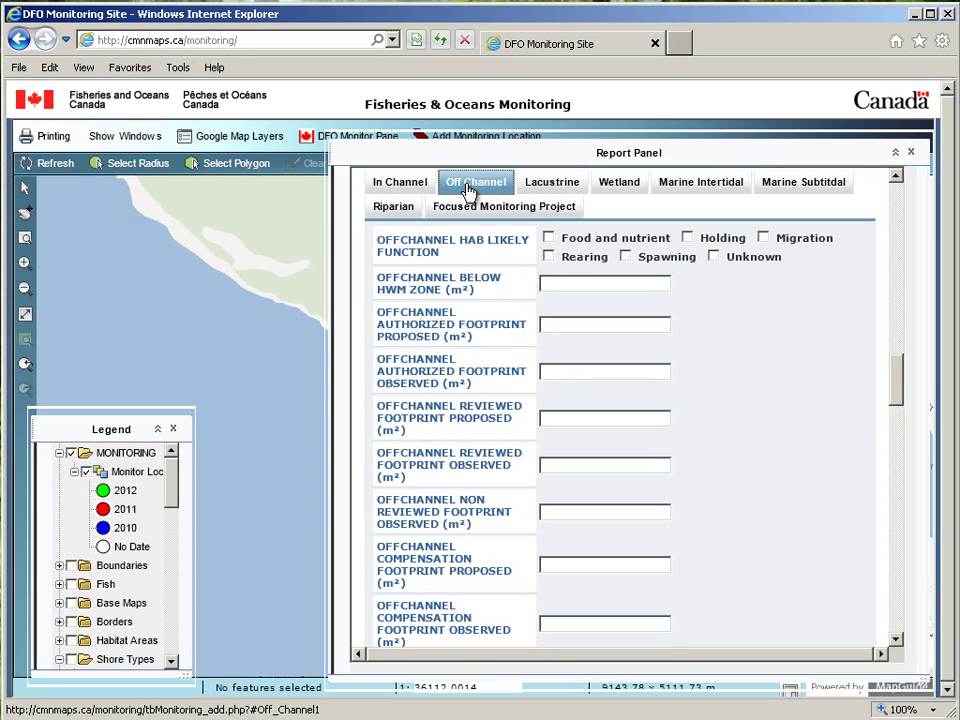
pyautogui.click(548, 190)
pyautogui.click(617, 192)
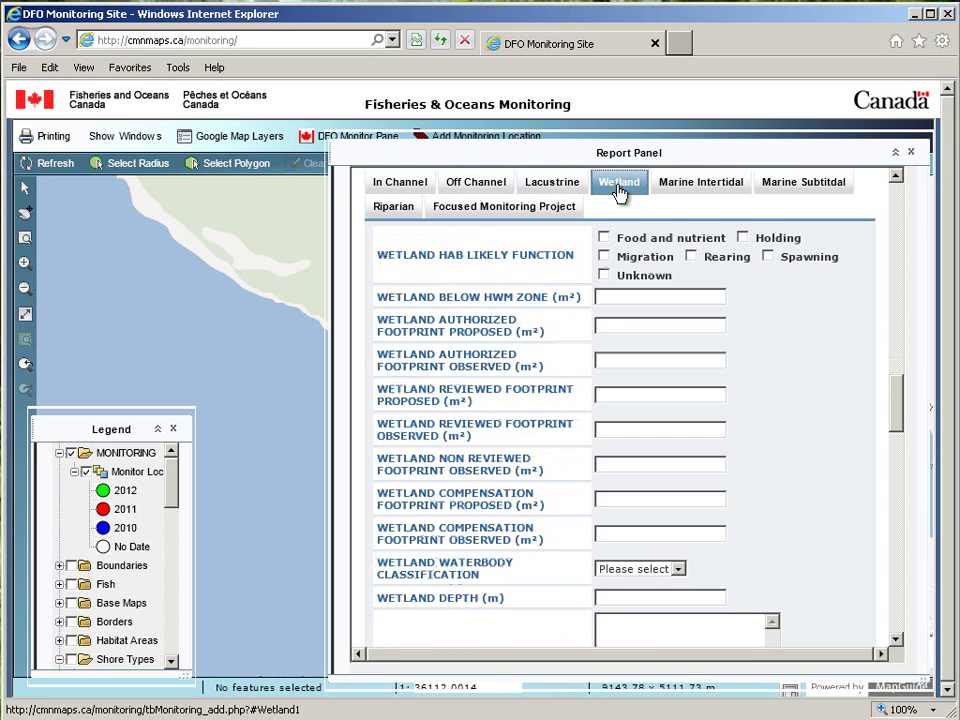
pyautogui.click(675, 190)
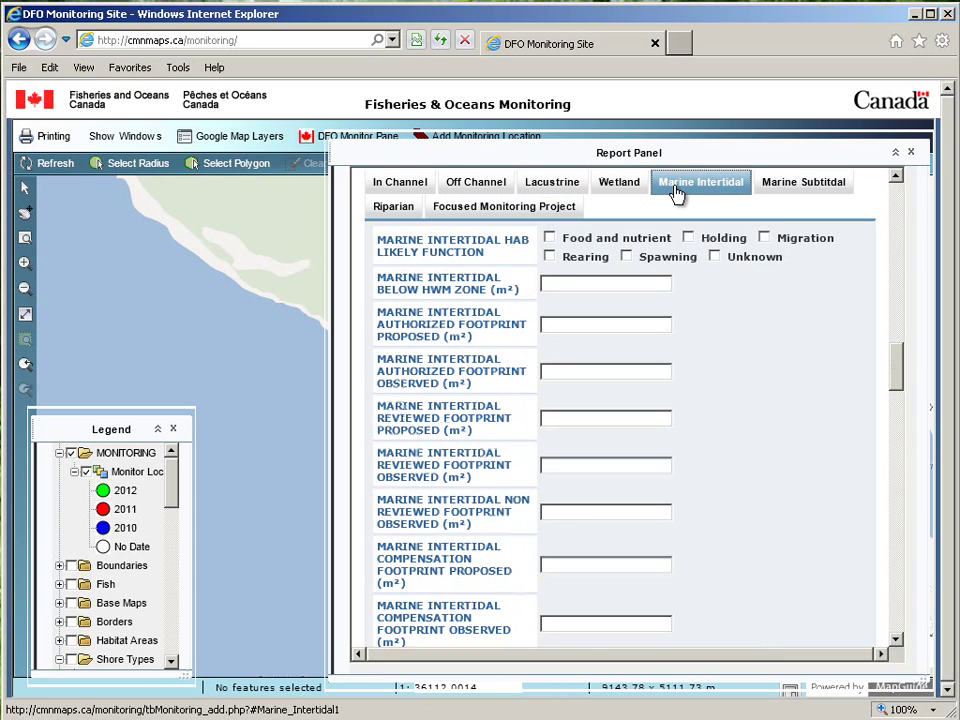
pyautogui.click(785, 192)
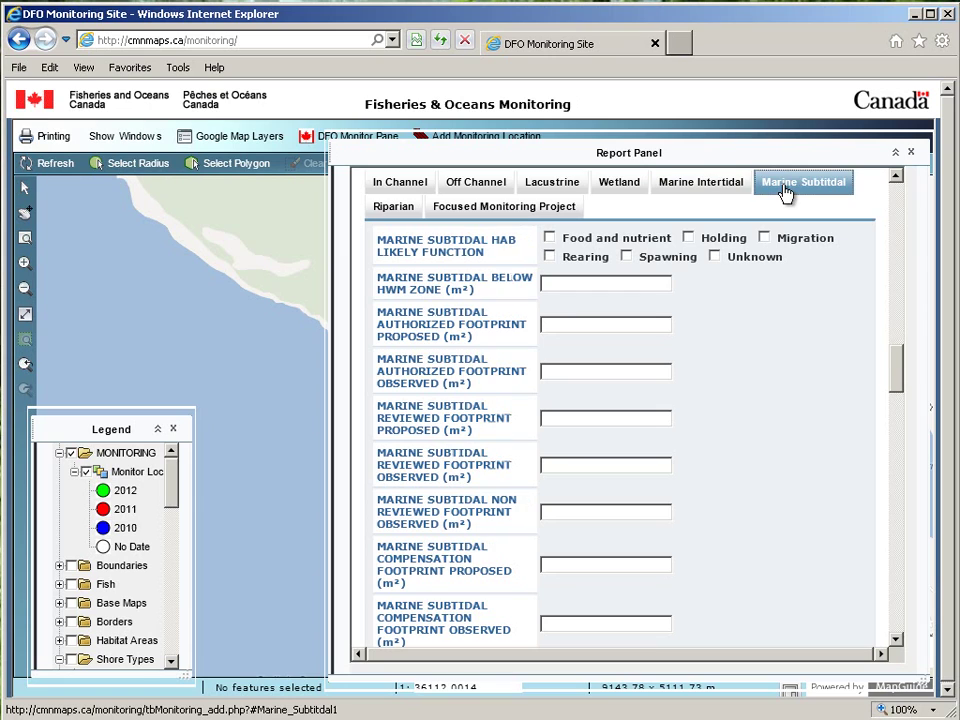
pyautogui.click(398, 210)
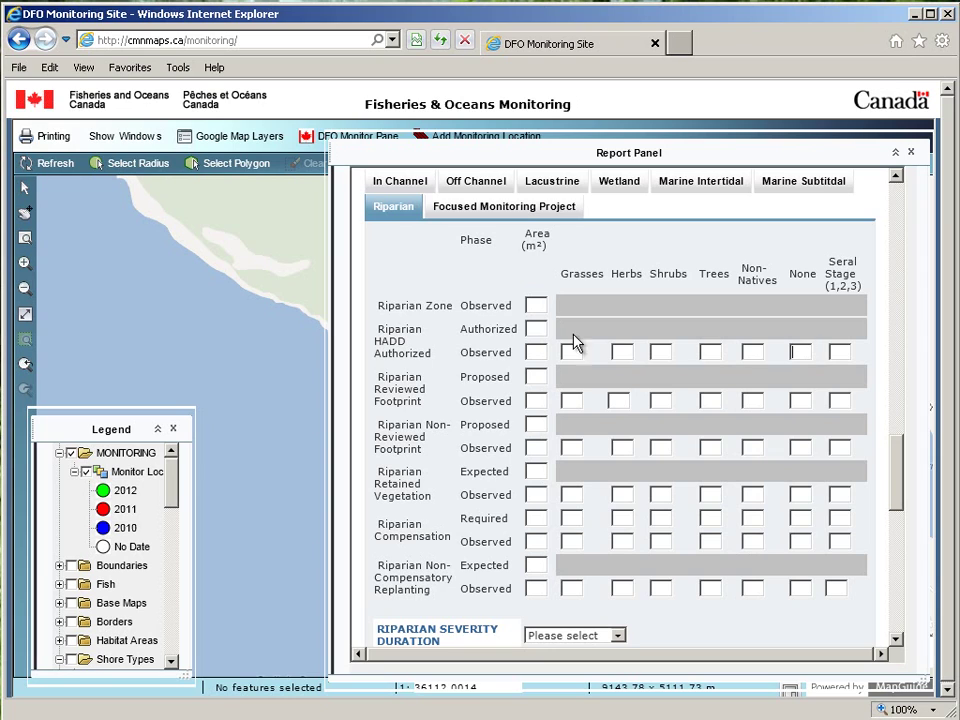
pyautogui.click(475, 211)
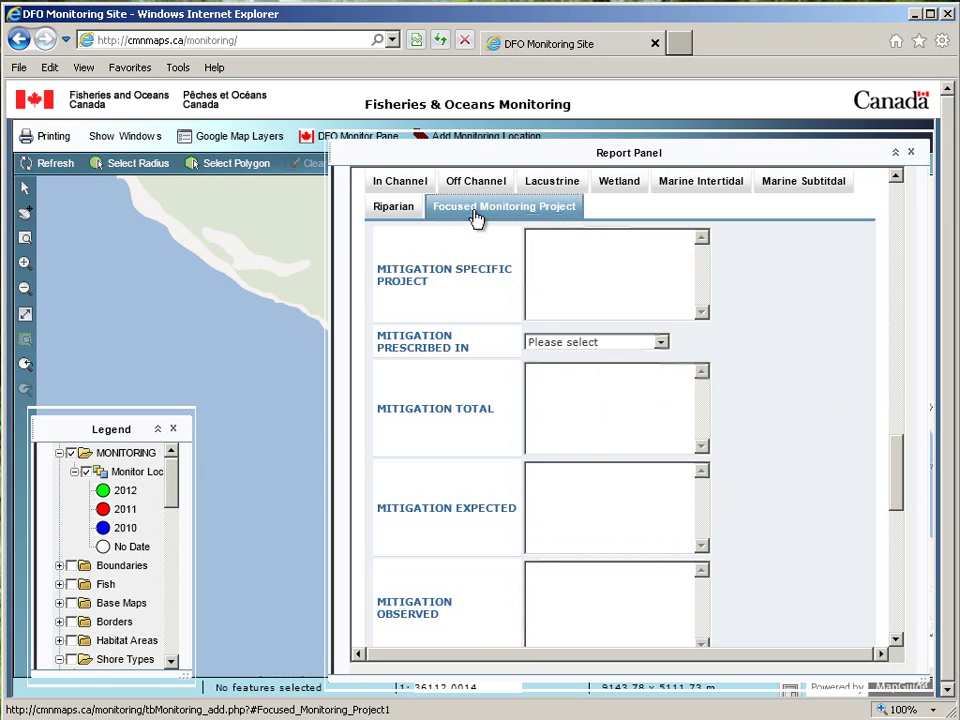
# Leave Mitigation Prescribed In unchanged, save the new record, and close the Report Panel
pyautogui.click(585, 345)
pyautogui.click(583, 354)
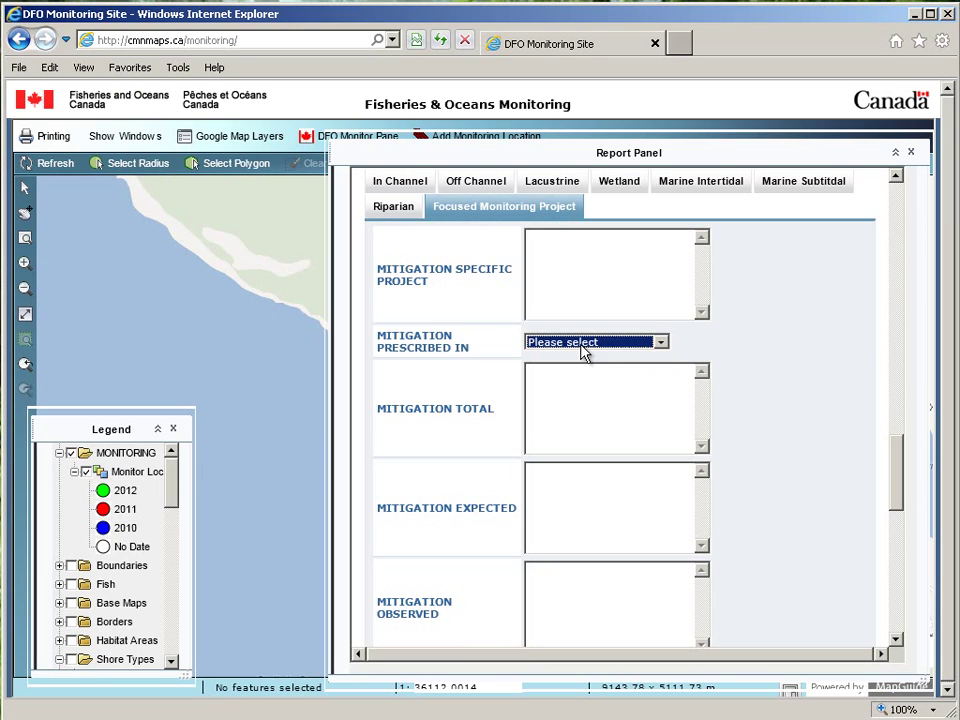
pyautogui.click(574, 289)
pyautogui.scroll(-1, 590, 440)
pyautogui.scroll(-10, 590, 440)
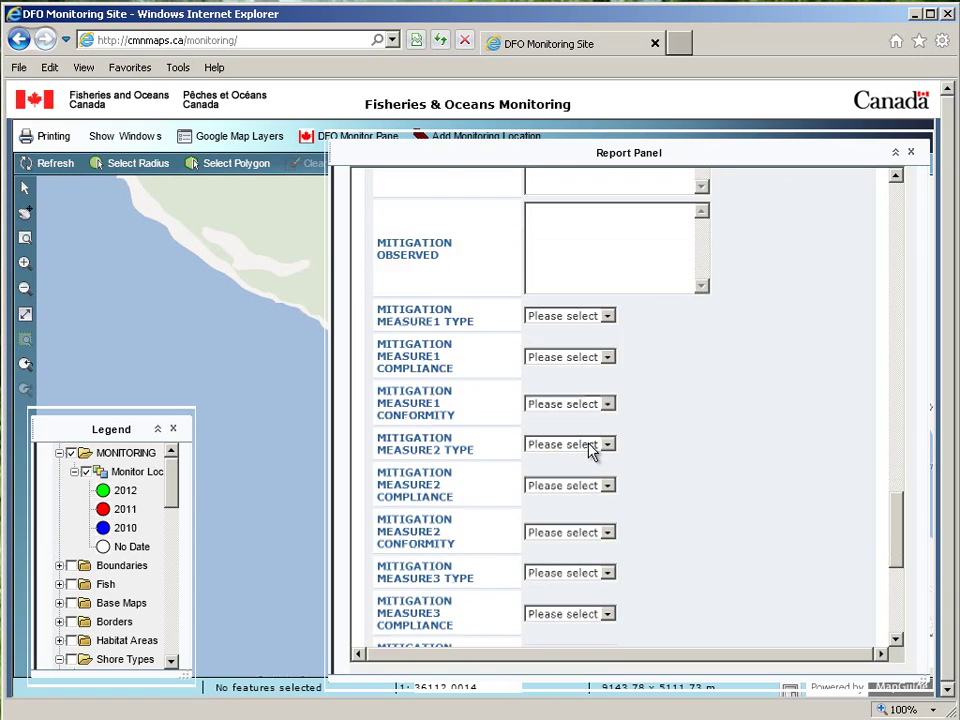
pyautogui.scroll(-4, 590, 450)
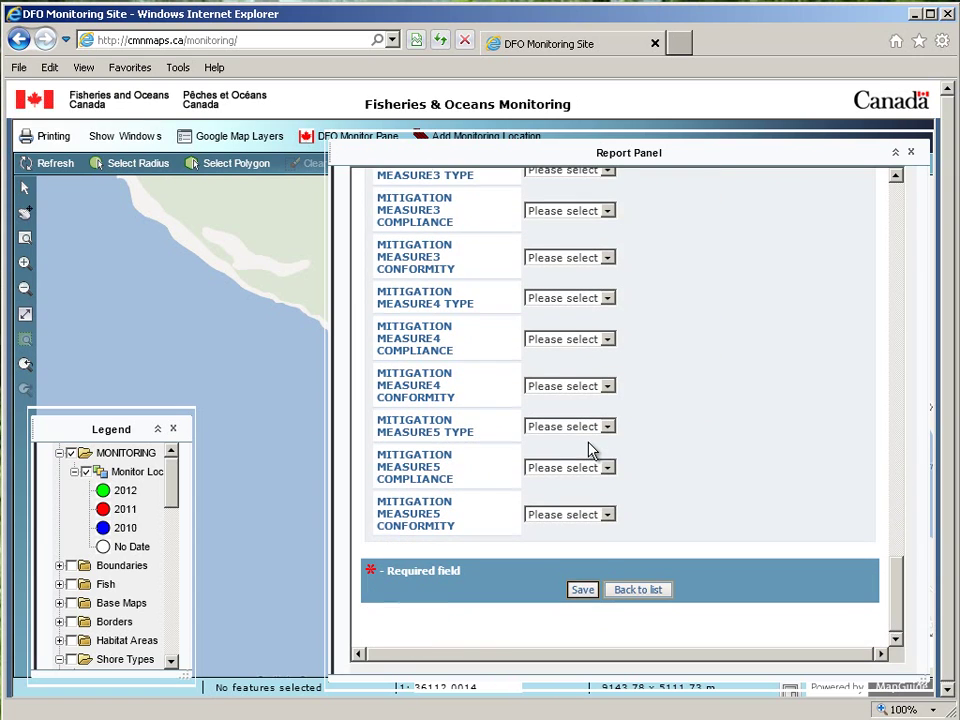
pyautogui.click(582, 590)
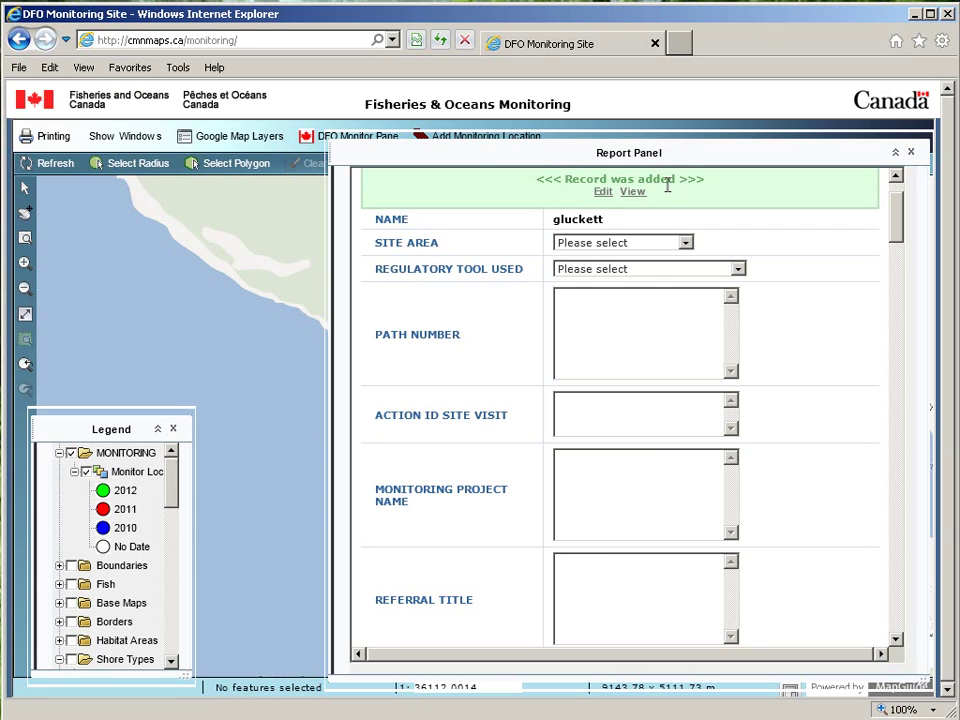
pyautogui.click(911, 153)
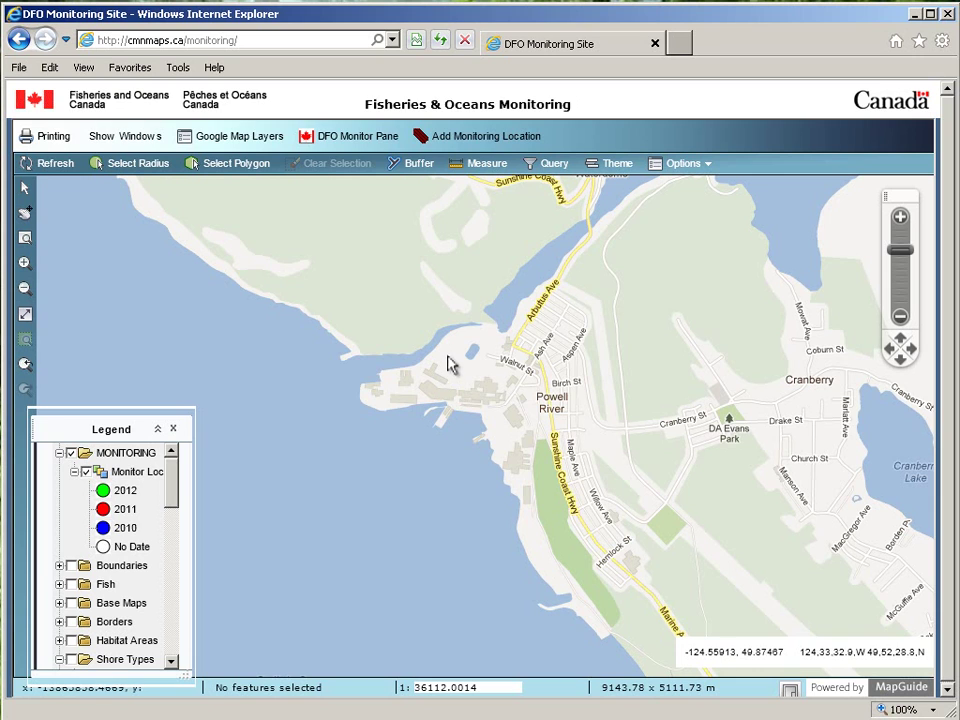
# Pan the map to reveal the new green 2012 monitoring point and show its View/Edit popup
pyautogui.click(25, 220)
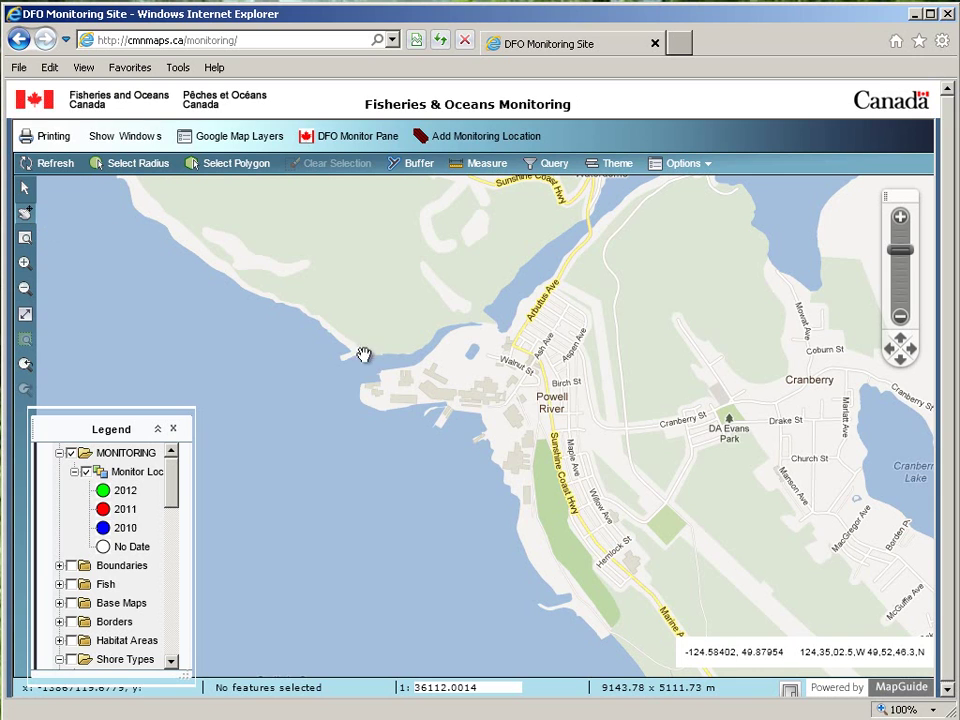
pyautogui.moveTo(395, 368); pyautogui.dragTo(549, 454)
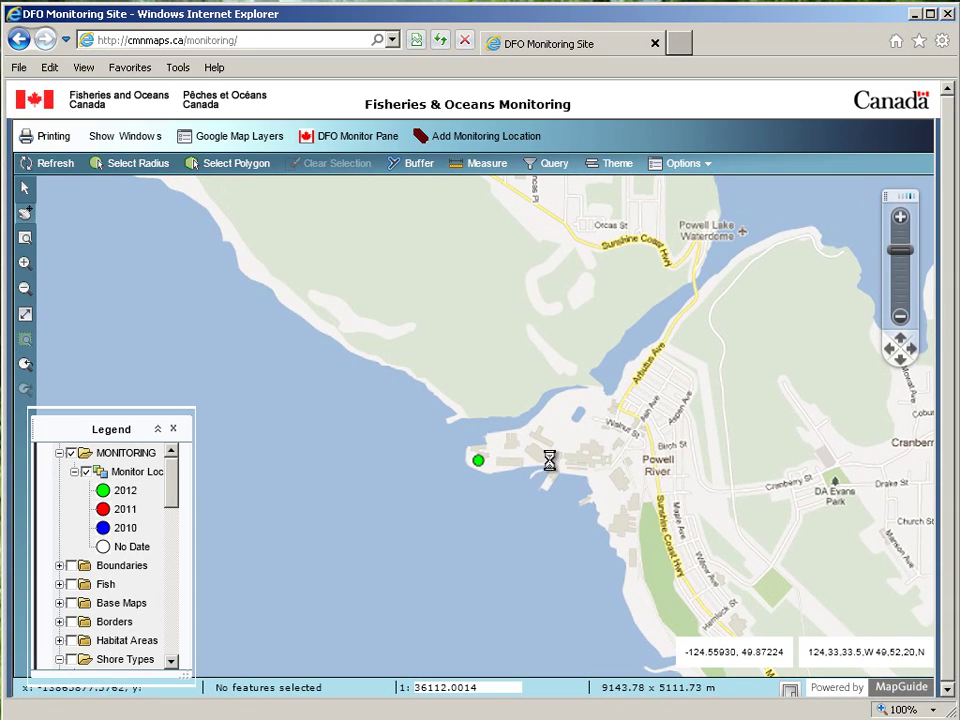
pyautogui.moveTo(478, 459)
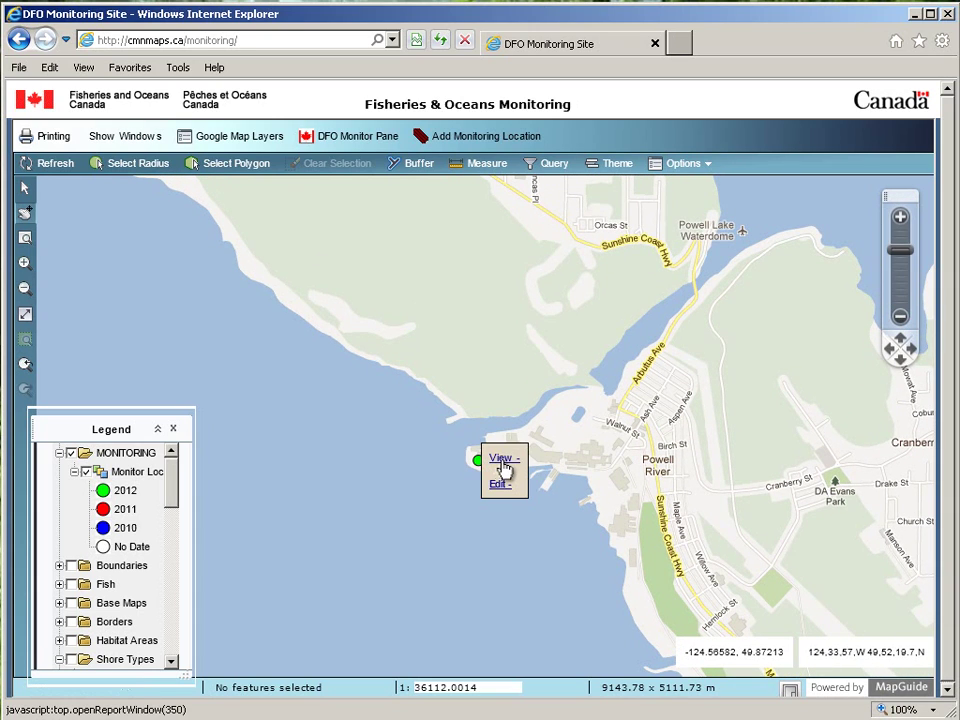
pyautogui.click(500, 486)
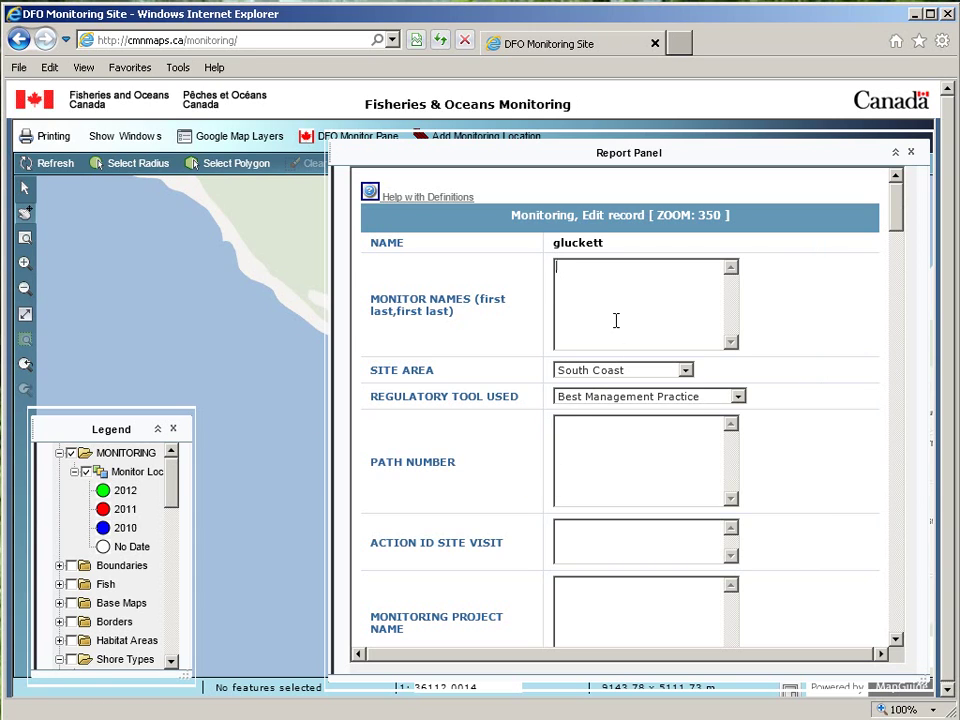
pyautogui.moveTo(896, 222); pyautogui.dragTo(903, 283)
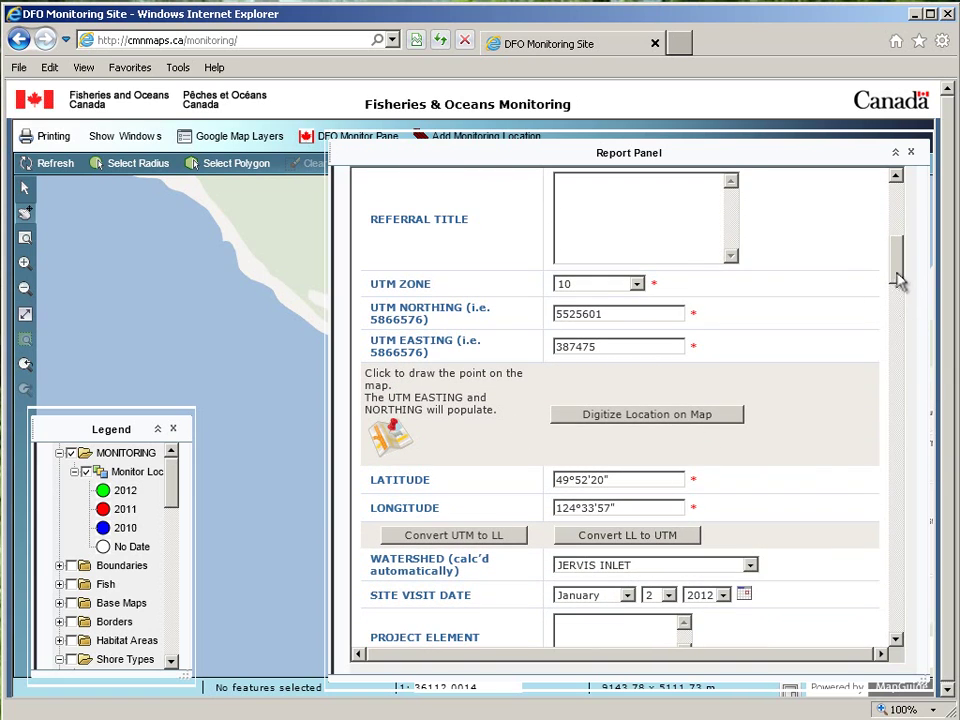
pyautogui.moveTo(898, 282); pyautogui.dragTo(898, 307)
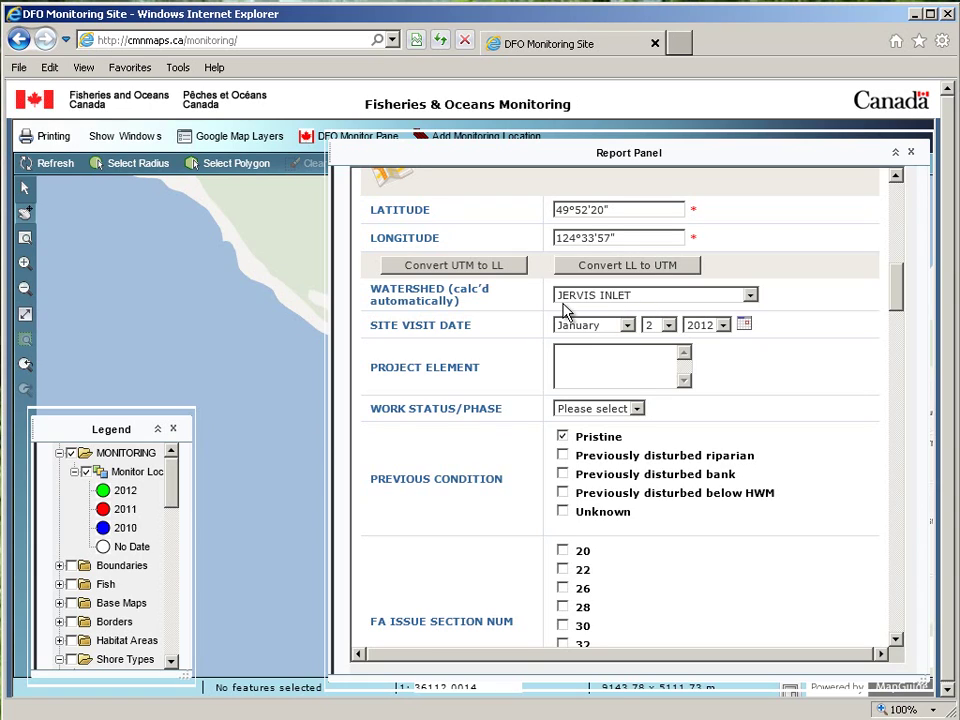
pyautogui.click(912, 155)
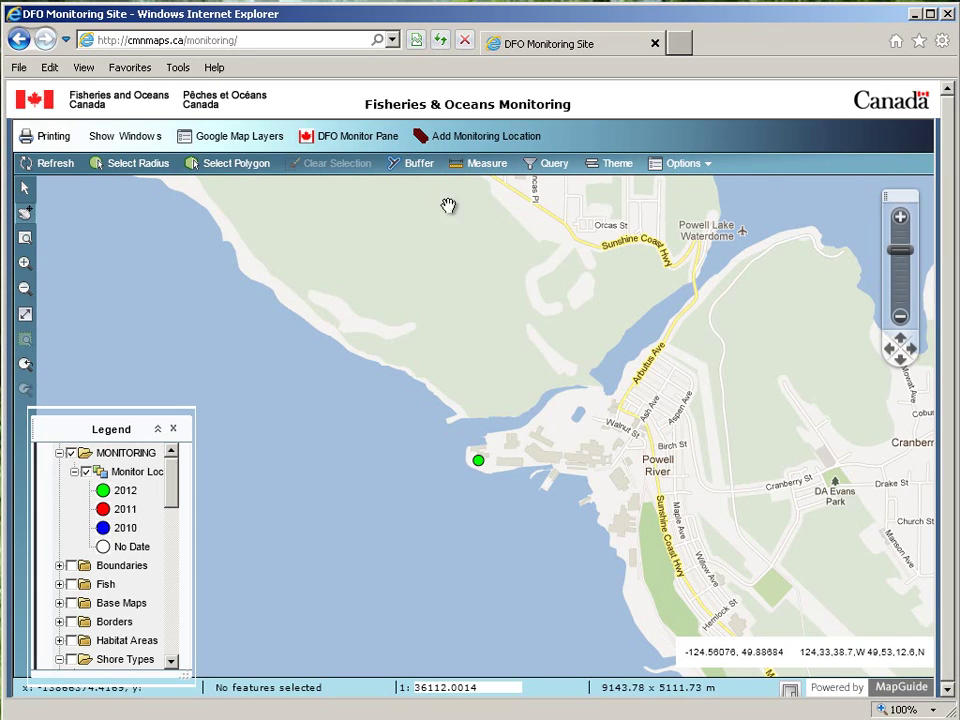
# Browse the Wetland Features and Sediment Transports lookup lists, then reload the 102-record Monitoring list
pyautogui.click(347, 140)
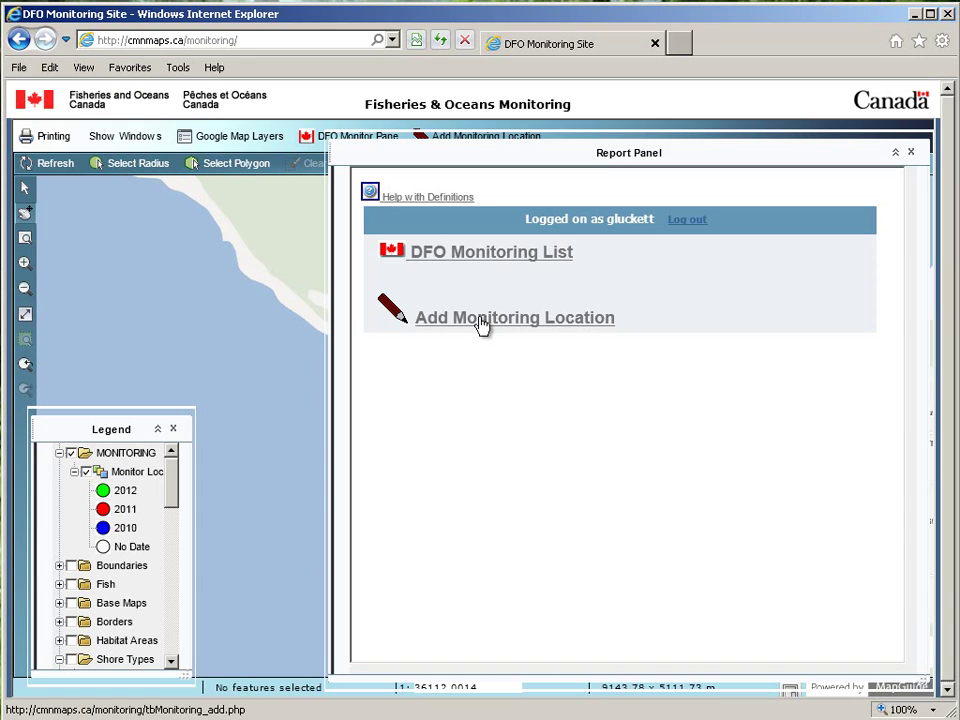
pyautogui.click(462, 258)
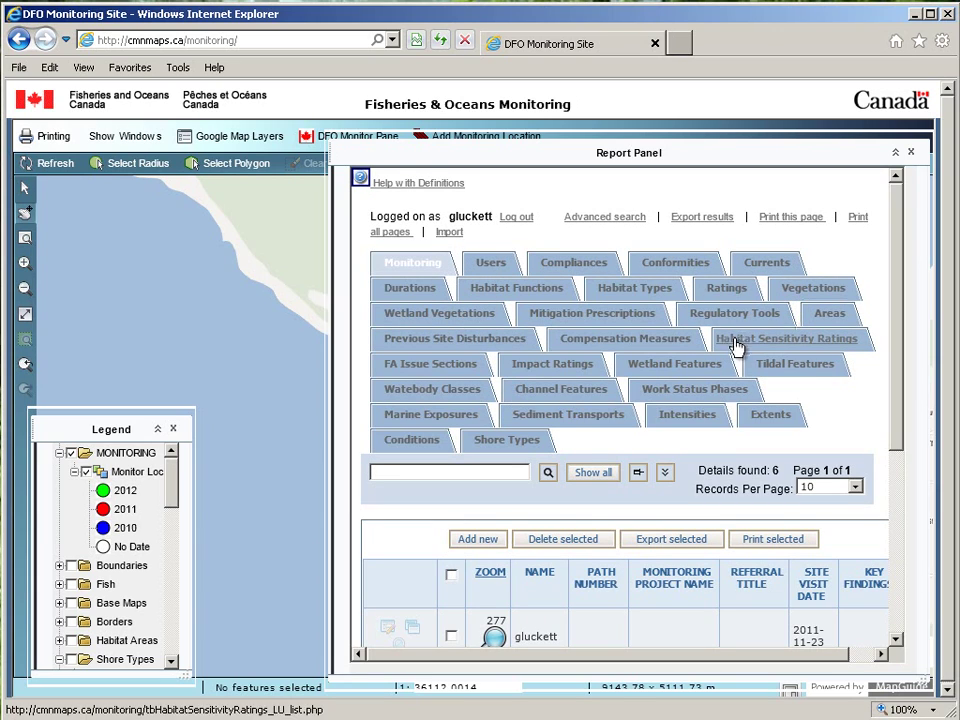
pyautogui.click(672, 365)
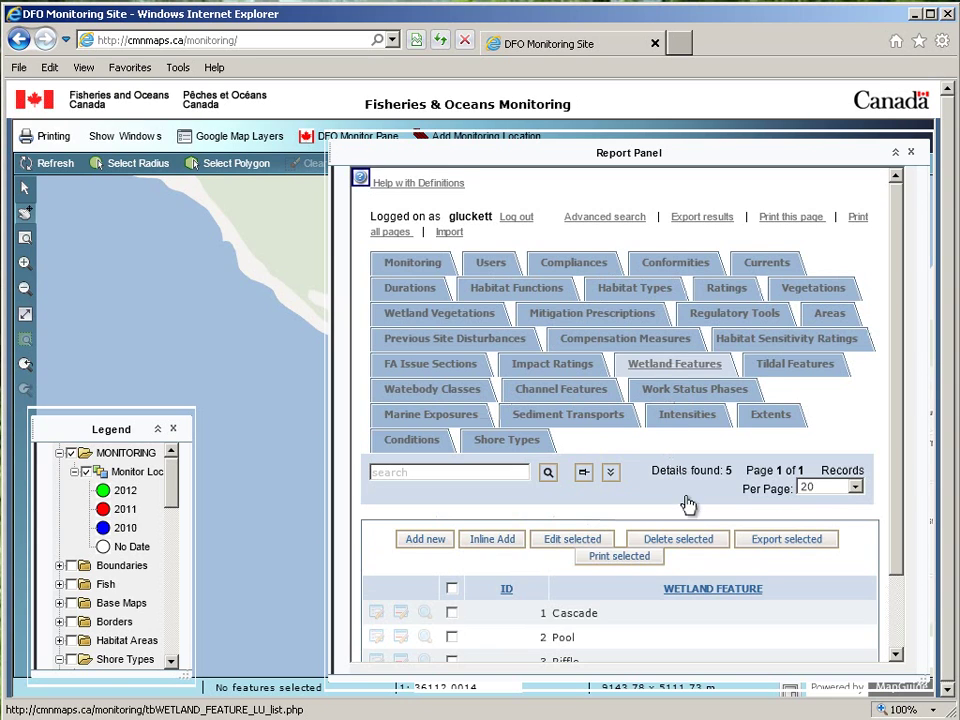
pyautogui.scroll(-2, 686, 503)
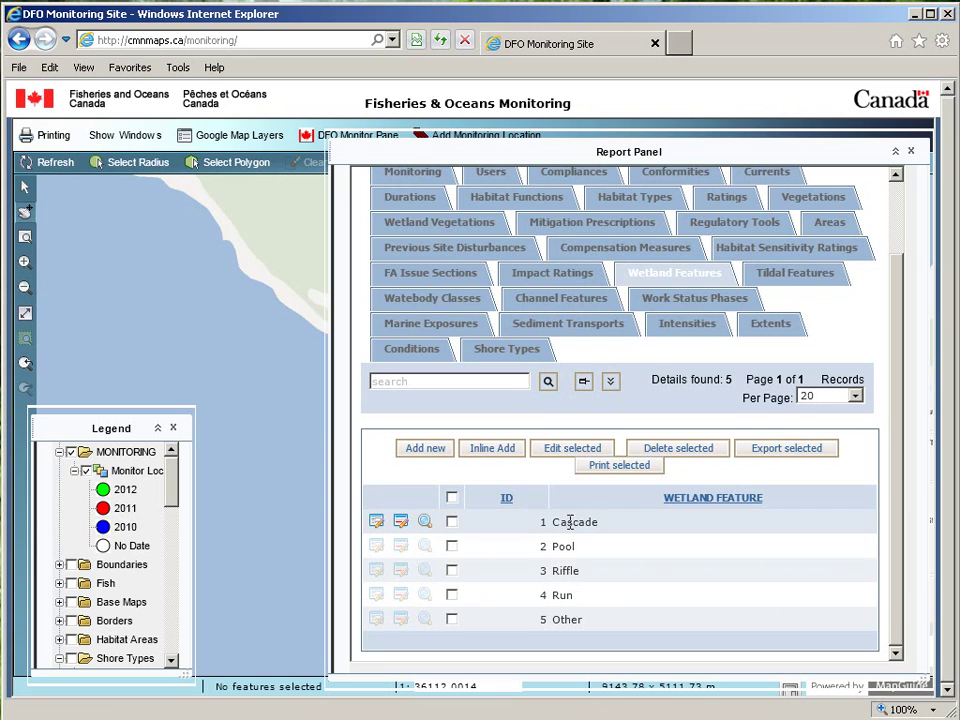
pyautogui.click(568, 330)
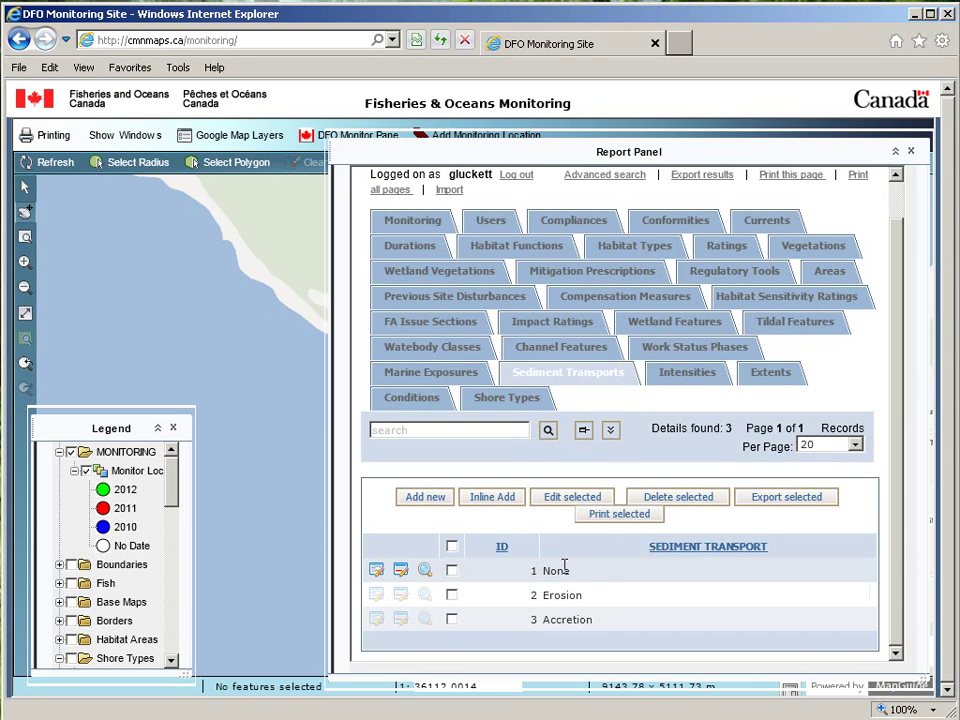
pyautogui.click(410, 218)
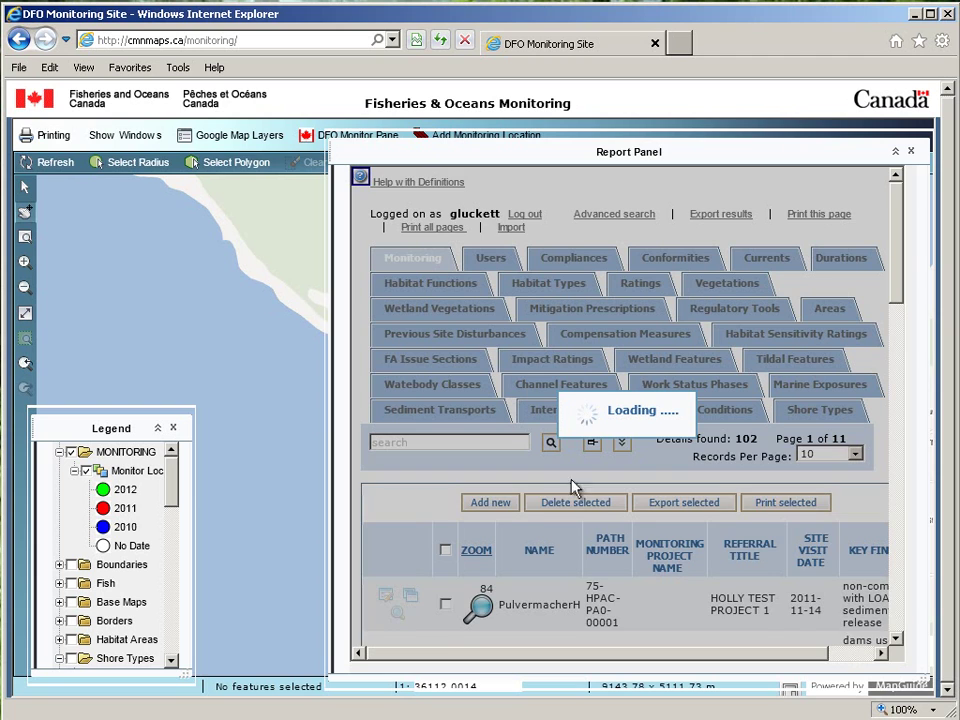
# Scroll through the monitoring records and zoom the map to record 84 at 1:1128.5
pyautogui.scroll(-3, 658, 510)
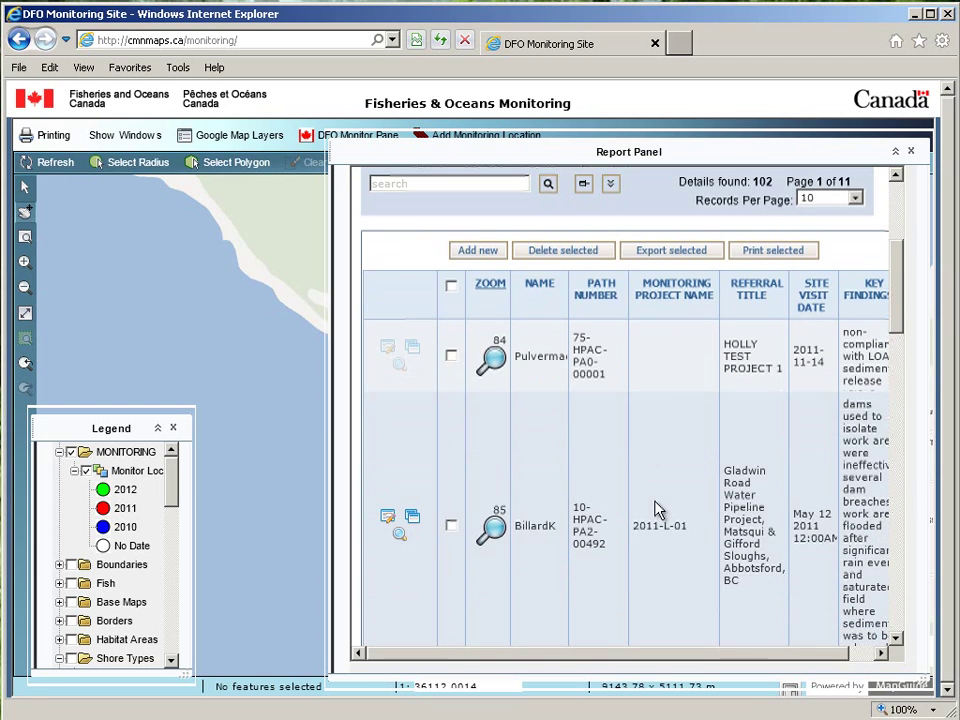
pyautogui.scroll(-2, 658, 510)
pyautogui.scroll(-4, 656, 505)
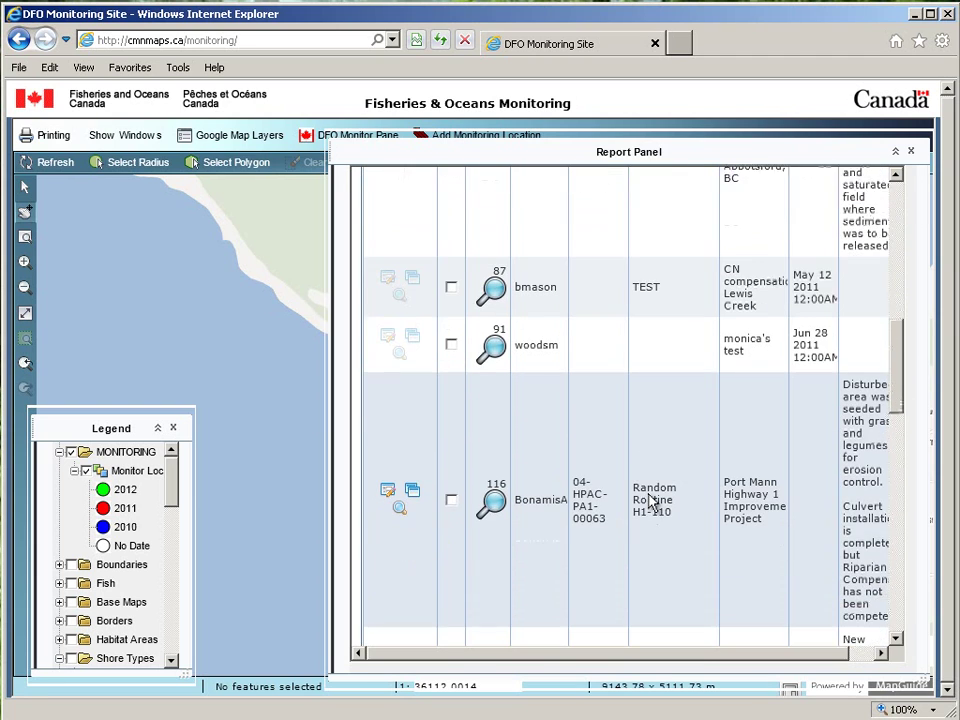
pyautogui.scroll(-3, 650, 500)
pyautogui.scroll(6, 647, 501)
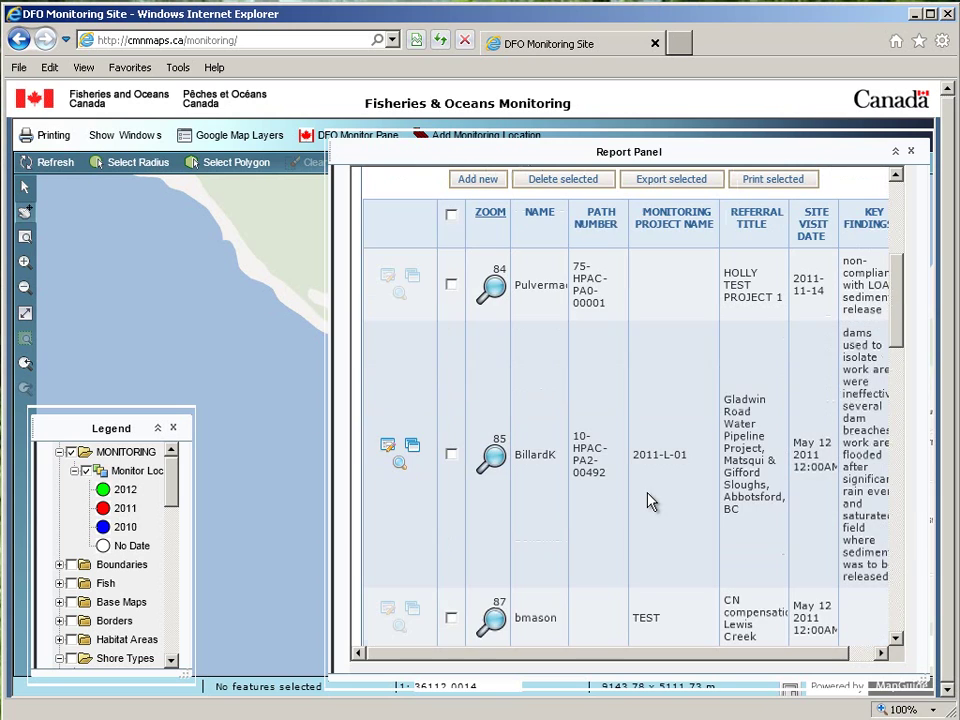
pyautogui.scroll(4, 595, 360)
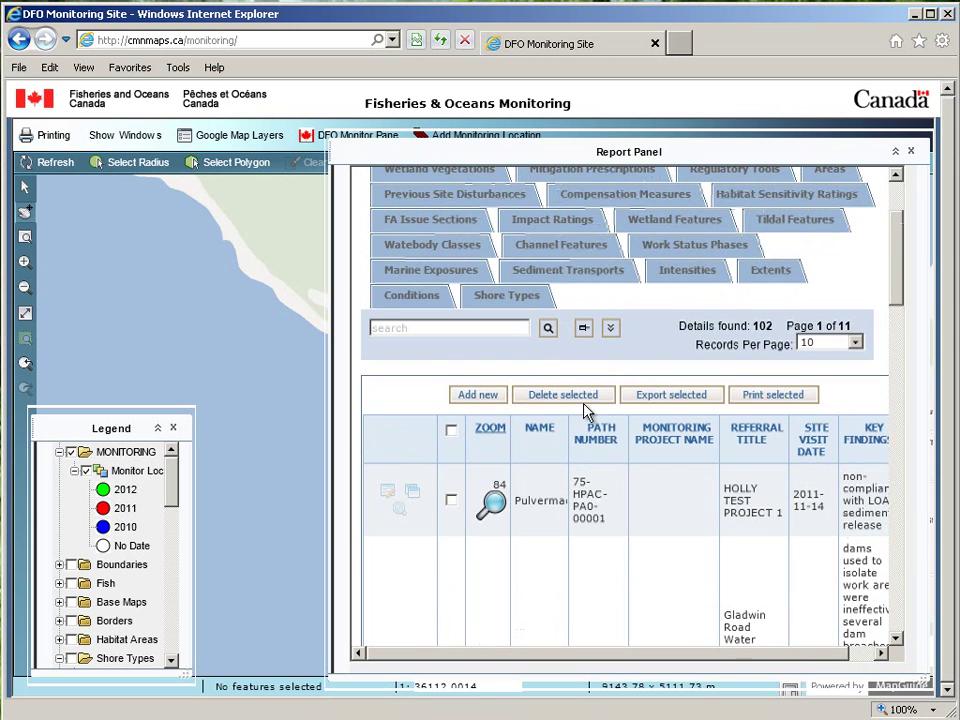
pyautogui.click(490, 500)
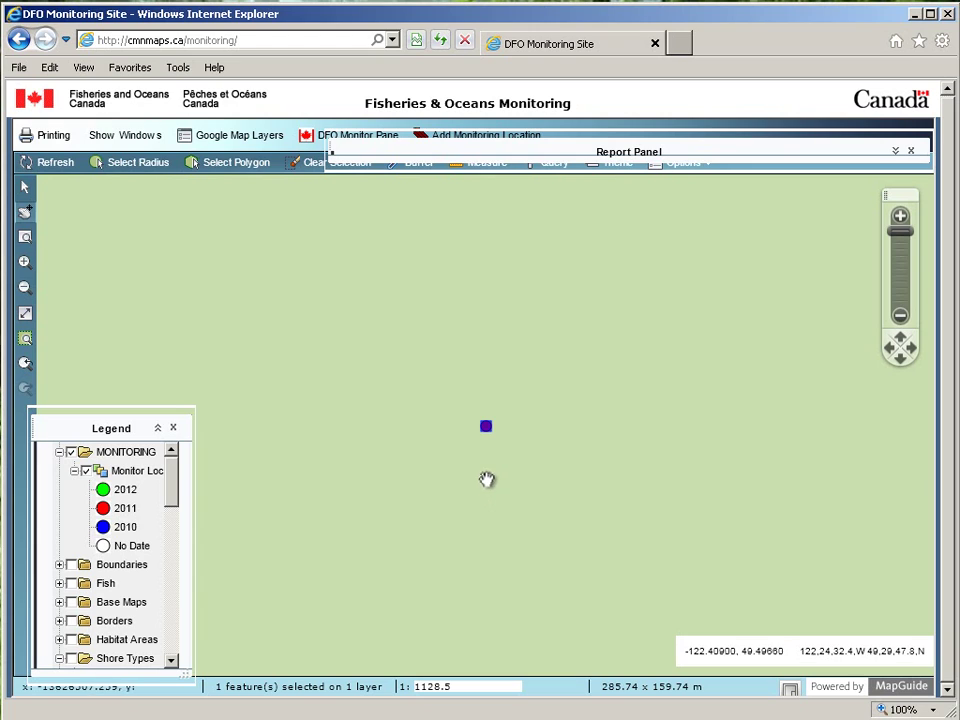
# Zoom out to 1:144448 around record 84 near Golden Ears Provincial Park and reopen the records list
pyautogui.scroll(-1, 514, 460)
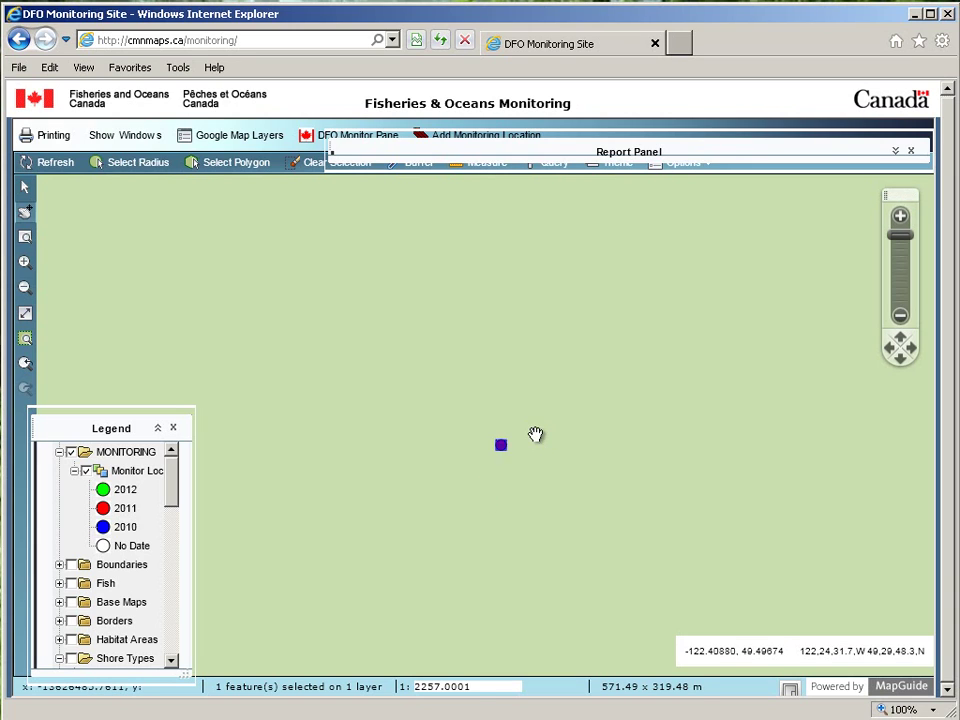
pyautogui.scroll(-1, 536, 435)
pyautogui.scroll(-1, 587, 439)
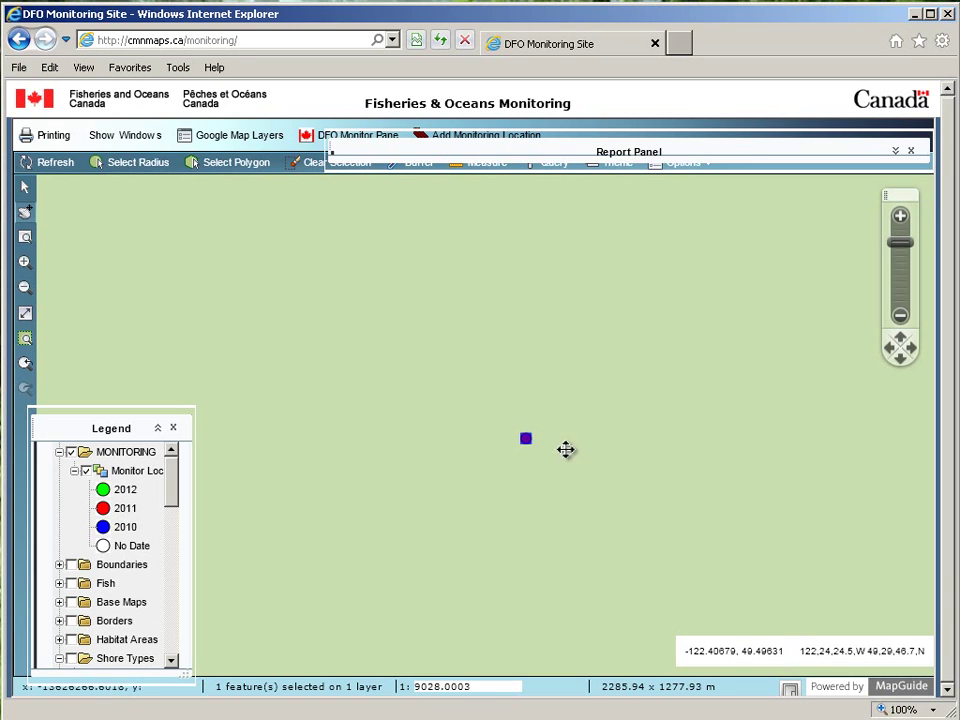
pyautogui.scroll(-1, 560, 454)
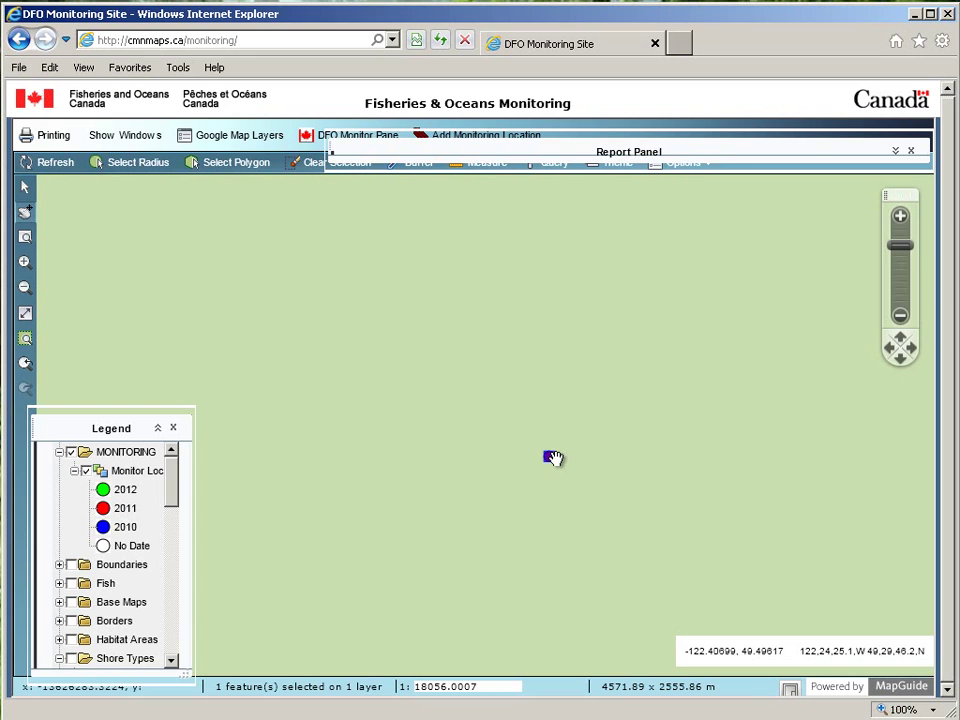
pyautogui.scroll(-1, 576, 460)
pyautogui.scroll(-1, 581, 461)
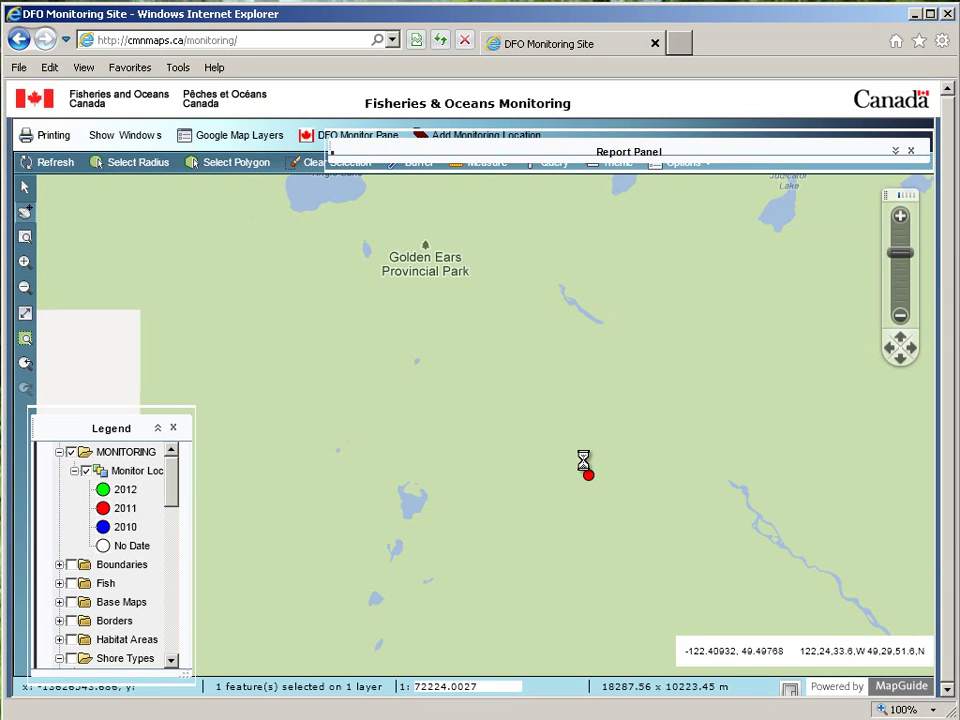
pyautogui.scroll(-1, 705, 465)
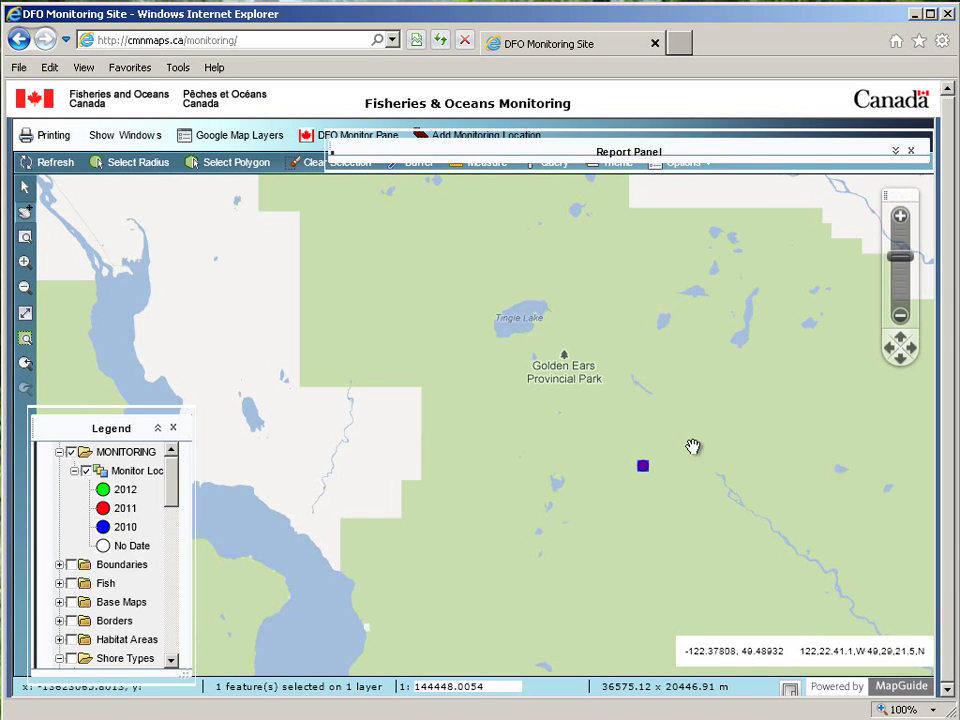
pyautogui.click(895, 153)
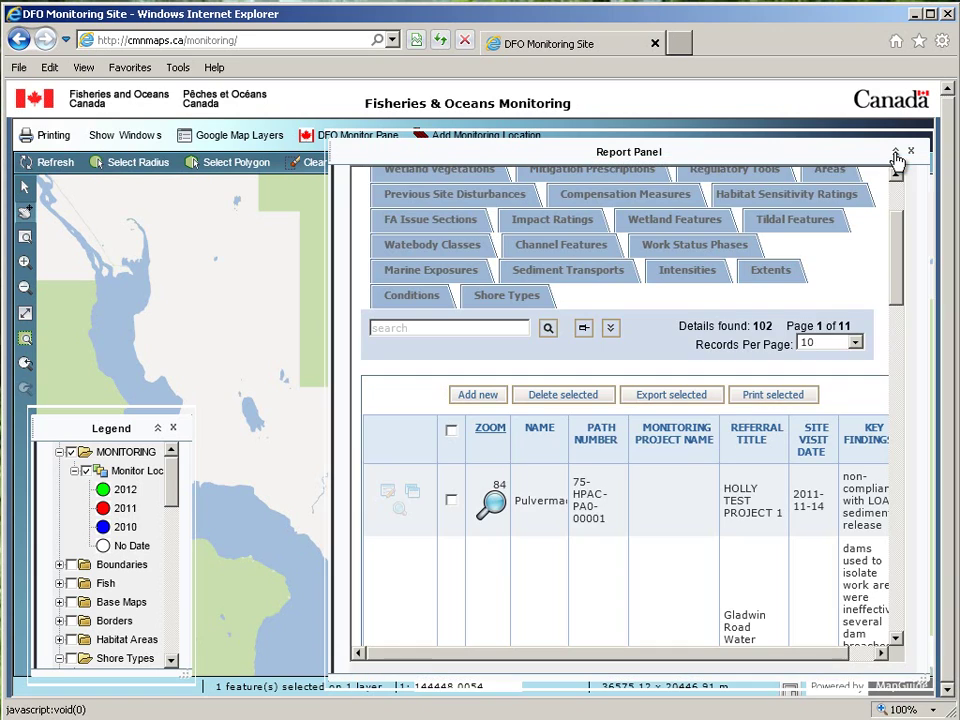
# Check record 84's edit form, close the Report Panel, shift the map left, then return to the DFO Monitor Pane
pyautogui.click(389, 497)
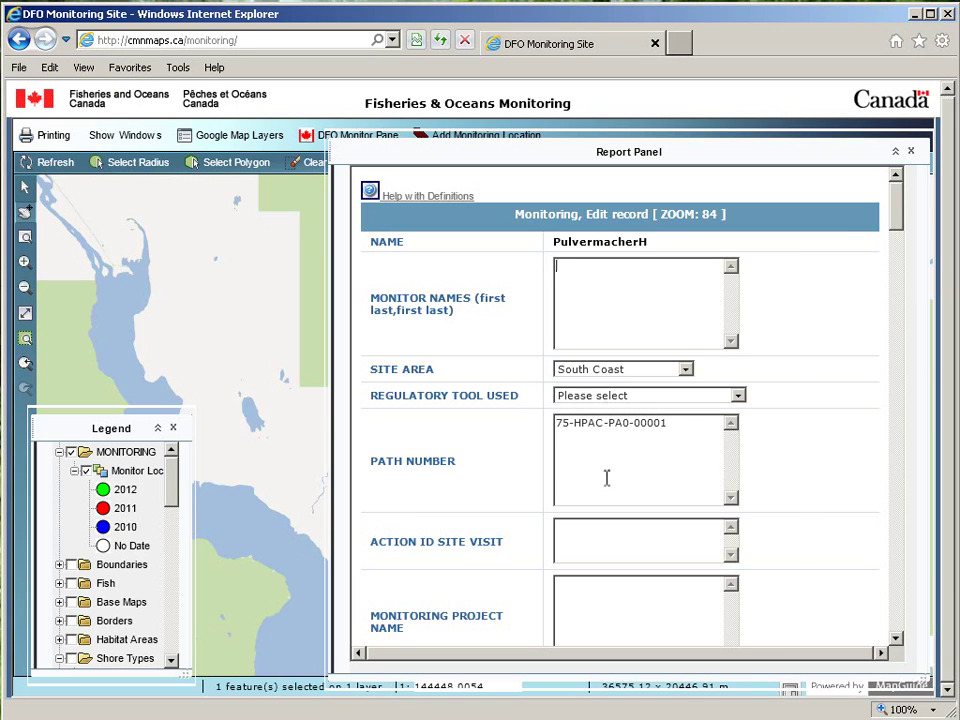
pyautogui.scroll(-10, 607, 476)
pyautogui.click(913, 154)
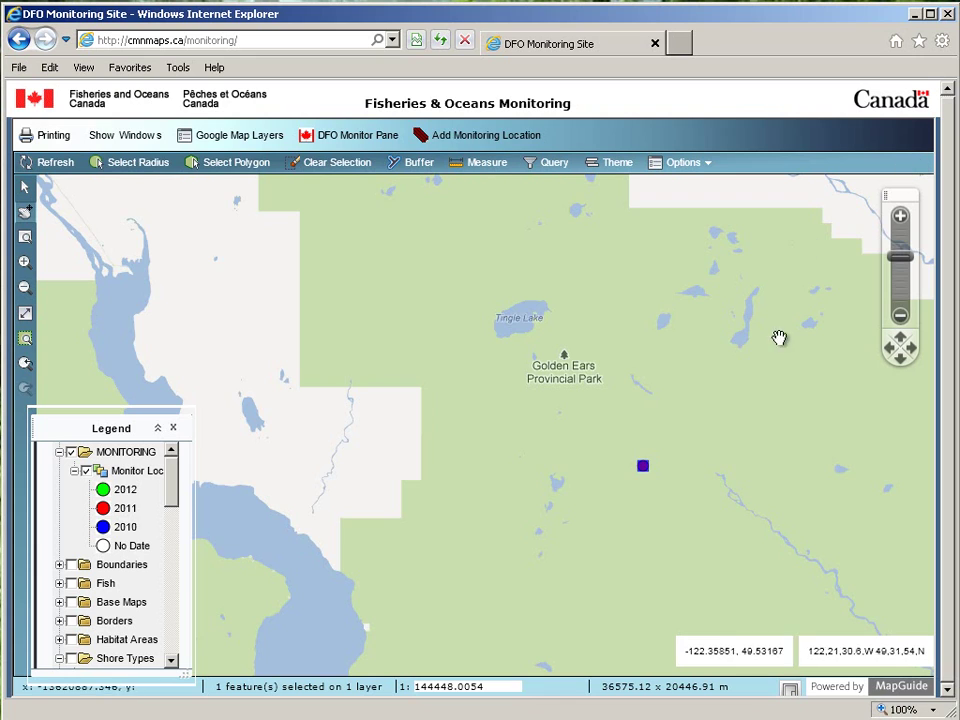
pyautogui.moveTo(760, 352); pyautogui.dragTo(645, 372)
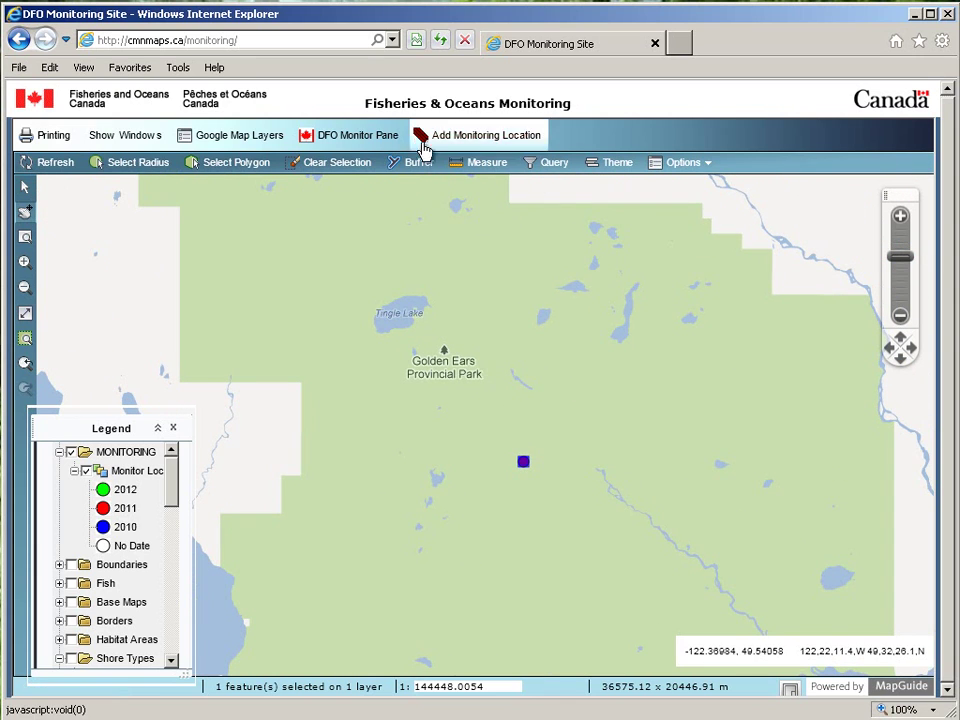
pyautogui.click(370, 143)
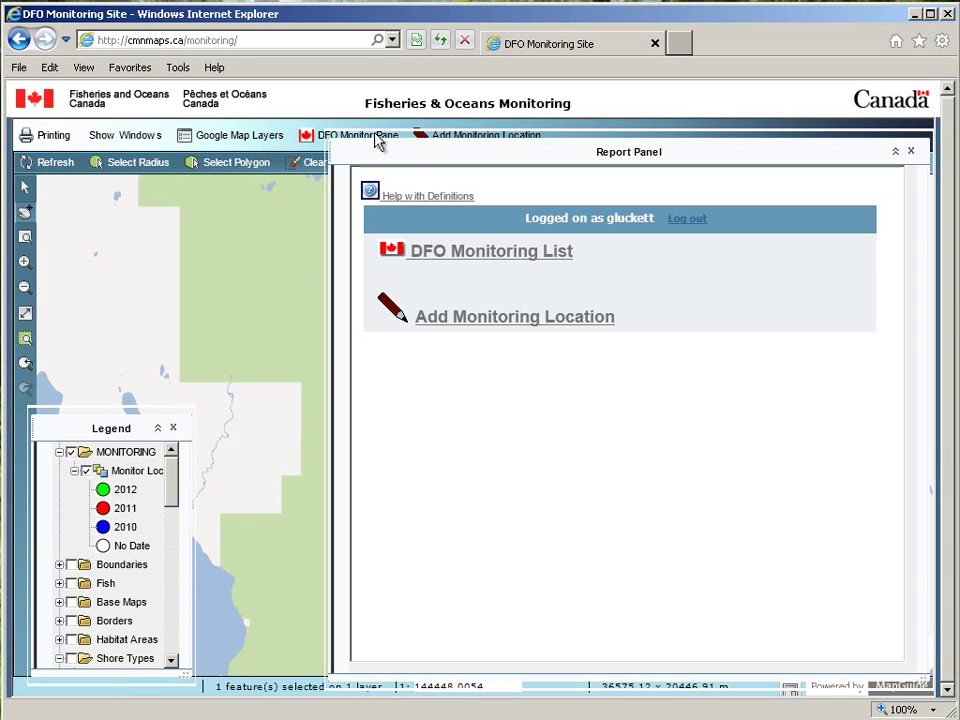
# From the DFO Monitoring List, run an advanced search with Site Area set to North Coast
pyautogui.click(455, 252)
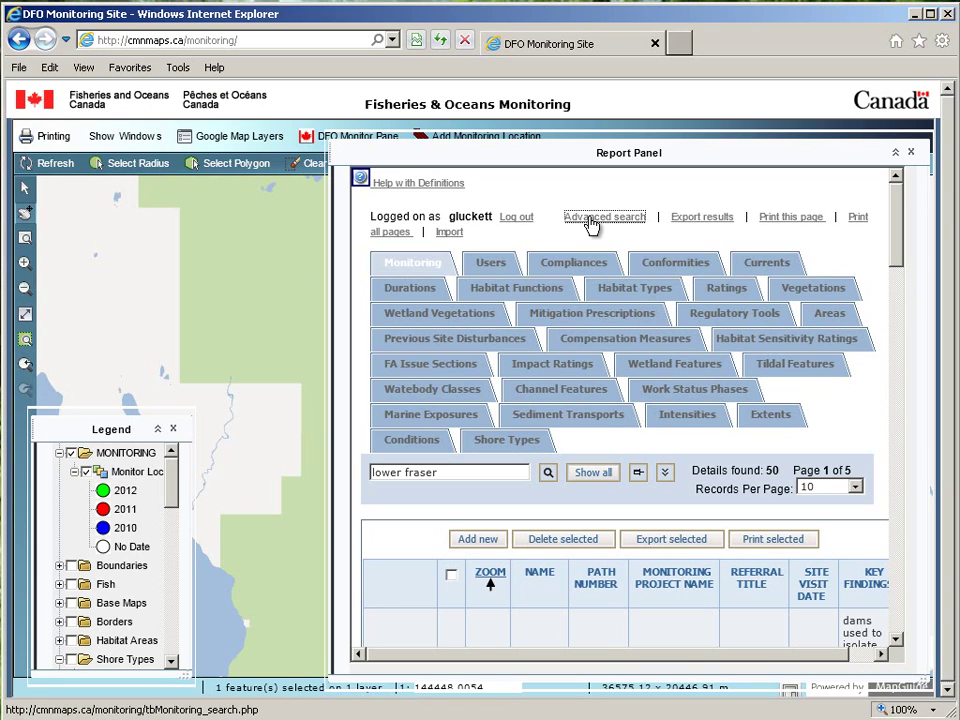
pyautogui.click(591, 220)
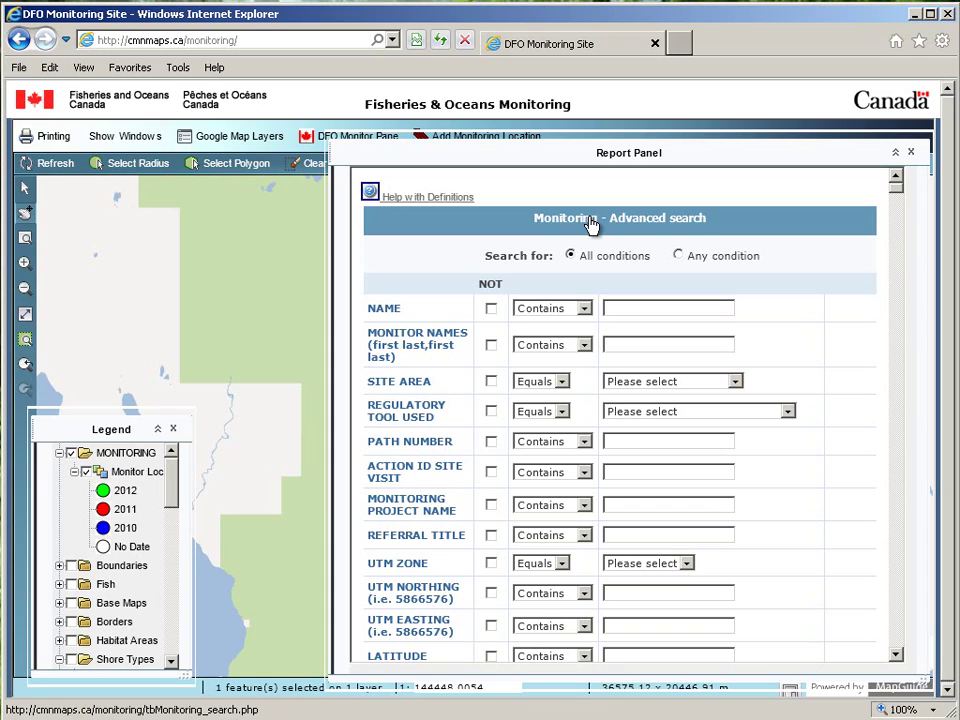
pyautogui.click(697, 385)
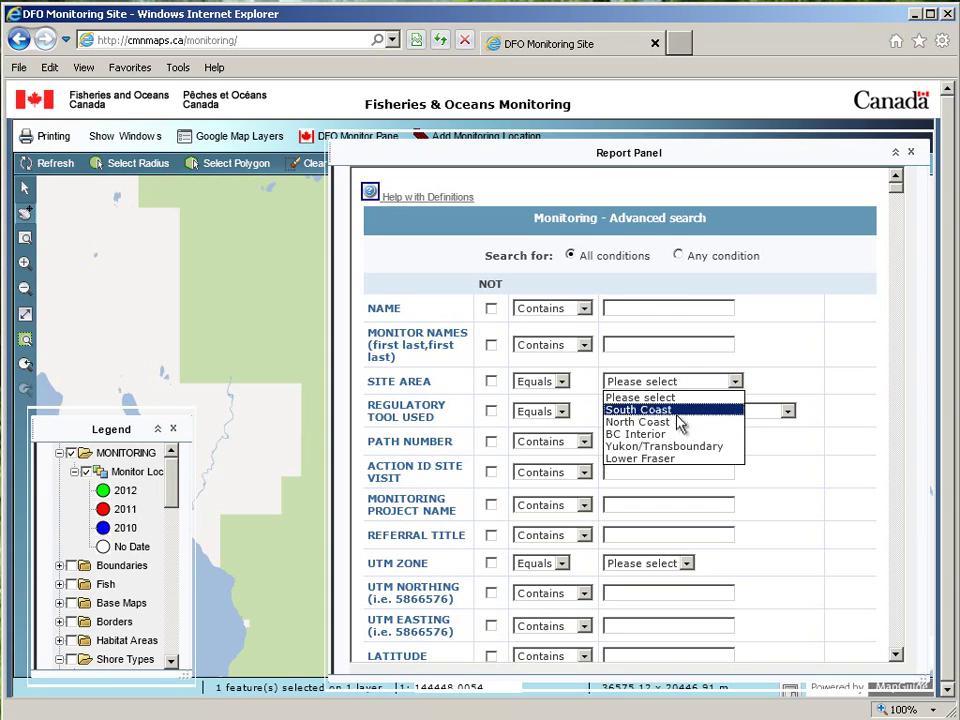
pyautogui.click(669, 424)
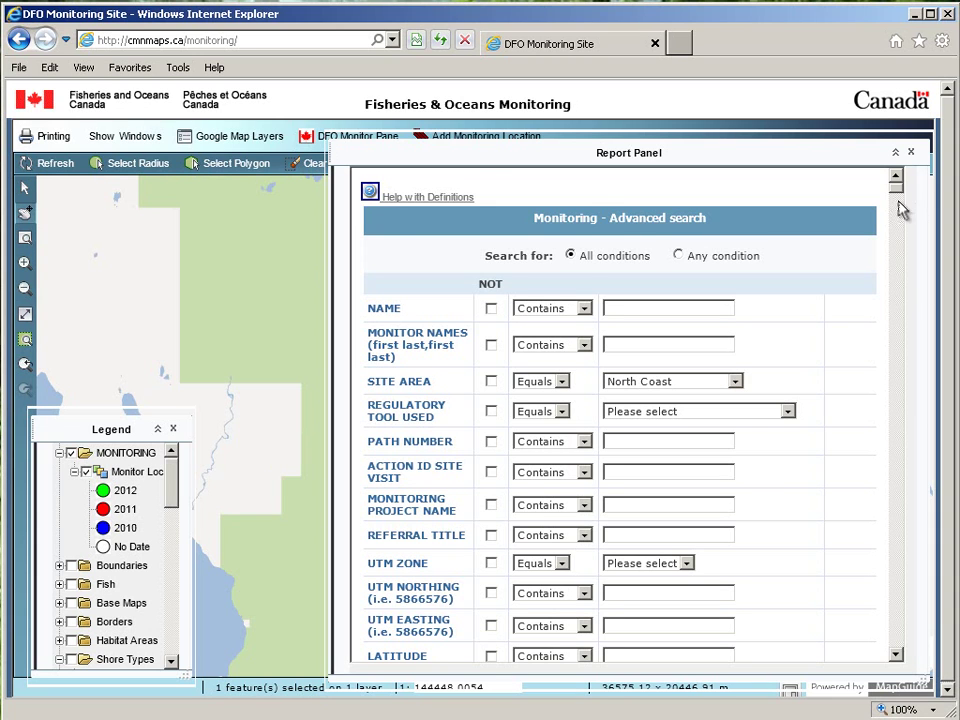
pyautogui.moveTo(900, 206); pyautogui.dragTo(868, 660)
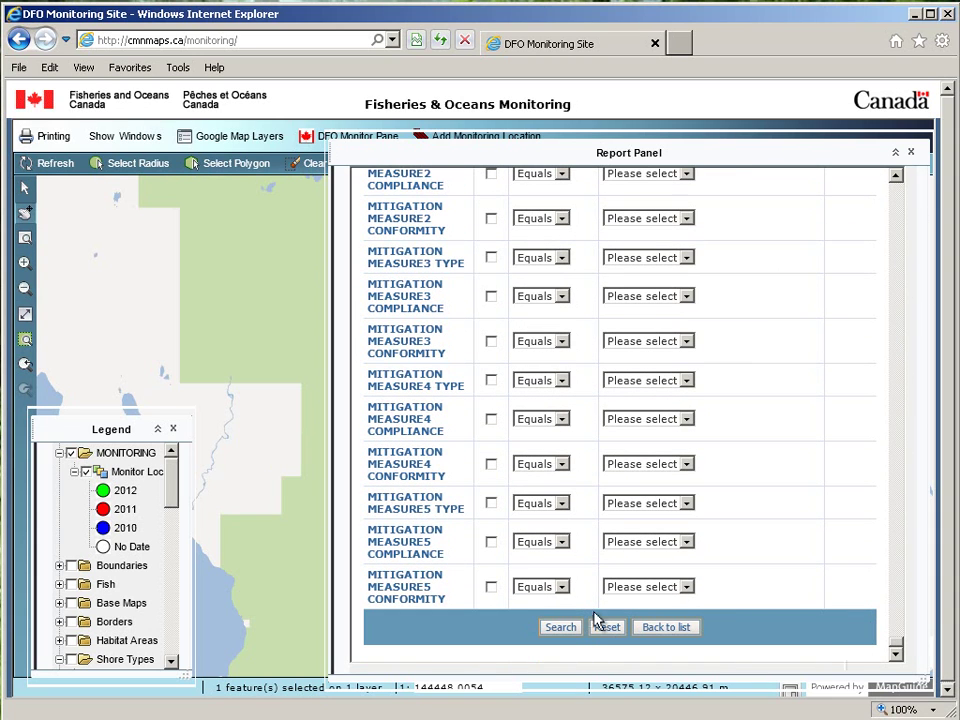
pyautogui.click(561, 628)
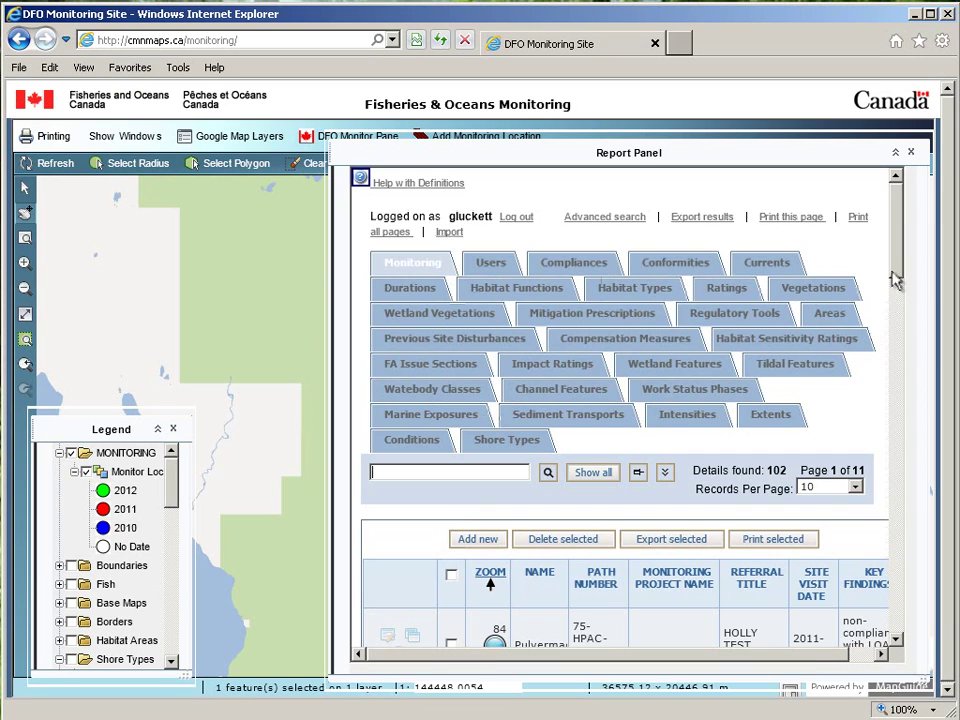
# Search the list for keyword 'holly' and select the HOLLY TEST PROJECT referral title
pyautogui.moveTo(898, 257); pyautogui.dragTo(927, 230)
pyautogui.click(400, 472)
pyautogui.write('holly')
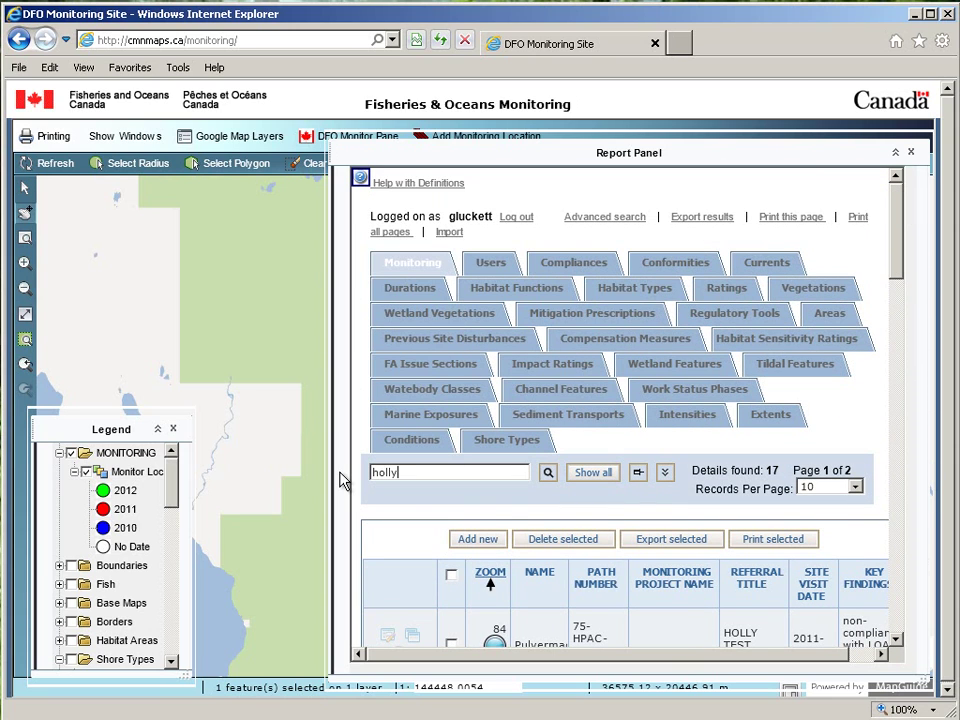
pyautogui.click(547, 474)
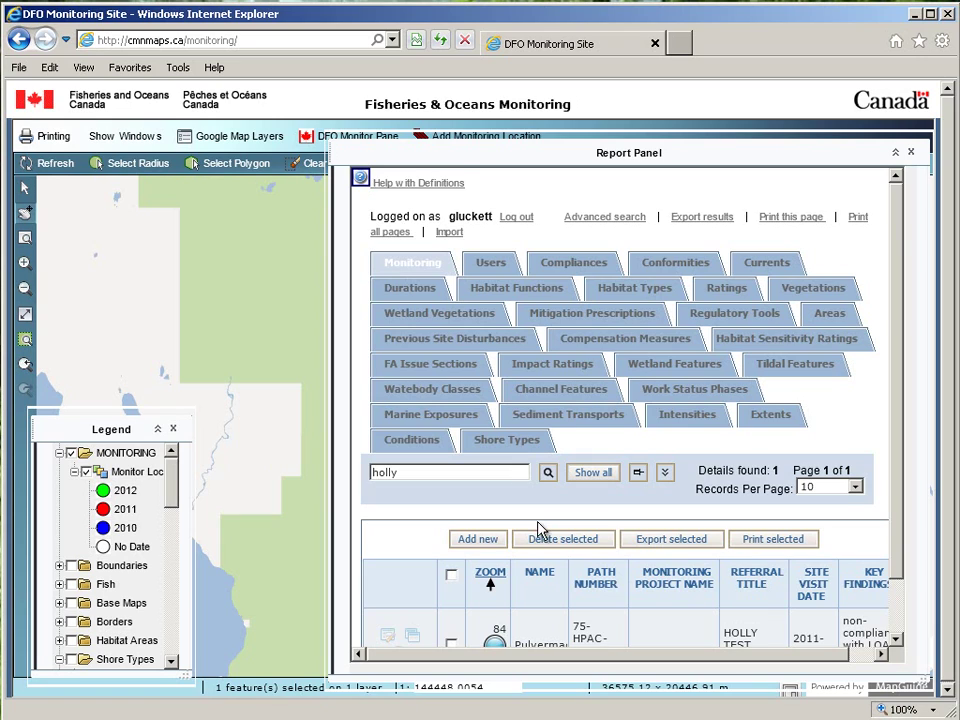
pyautogui.scroll(-1, 538, 529)
pyautogui.tripleClick(779, 597)
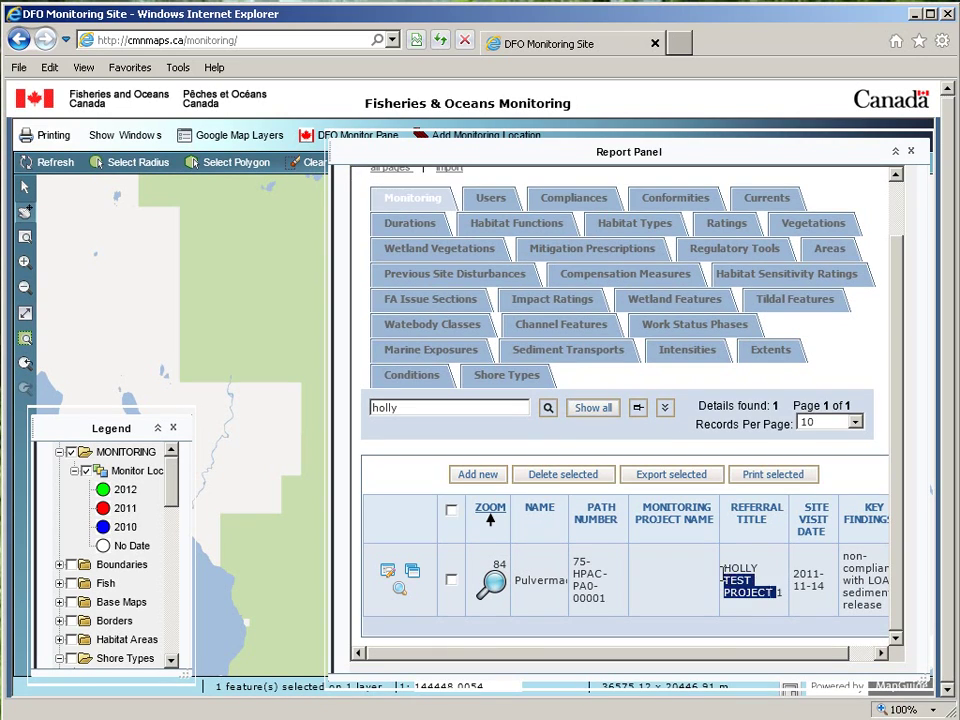